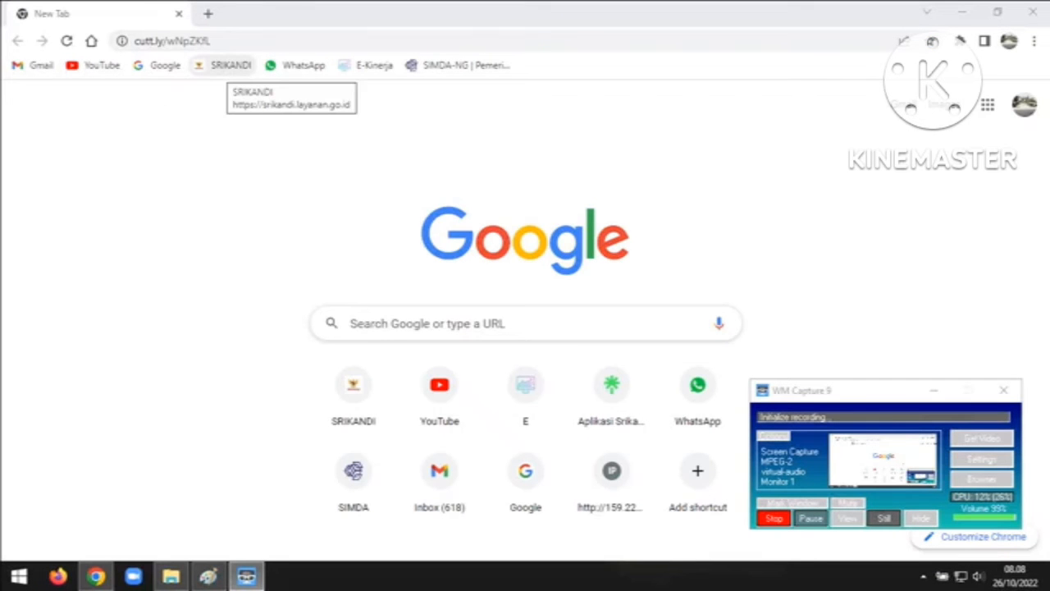
Open SRIKANDI and log in with the employee NIP username and account password
left_click(223, 66)
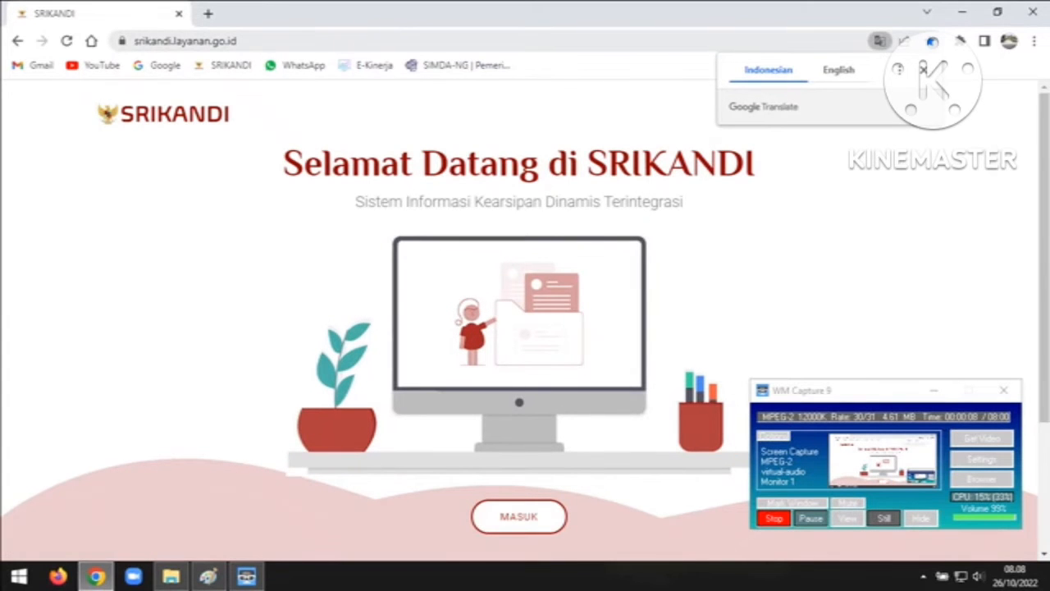
left_click(519, 516)
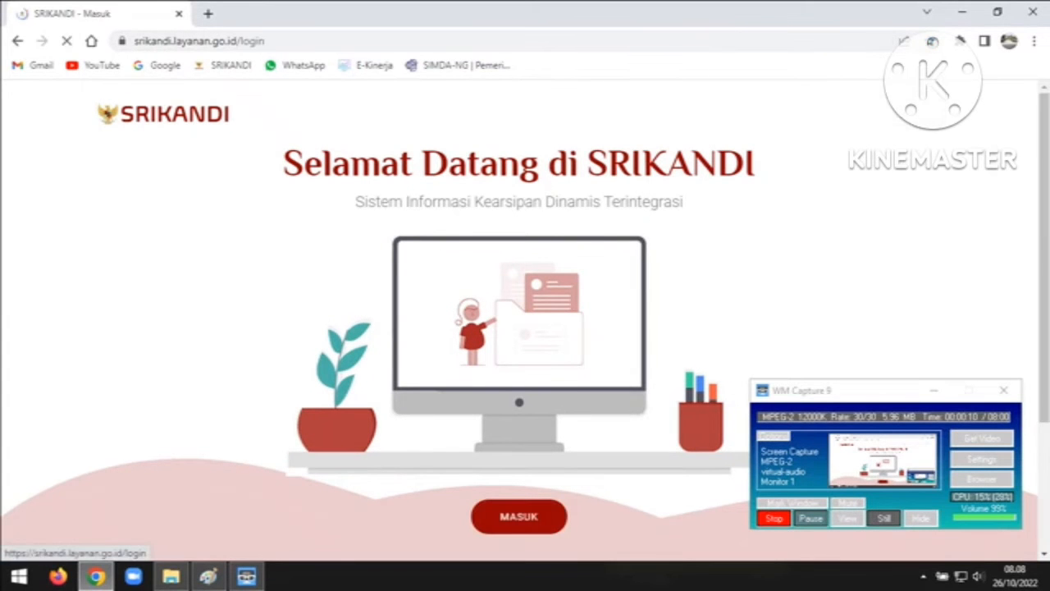
left_click_drag(583, 316, 446, 316)
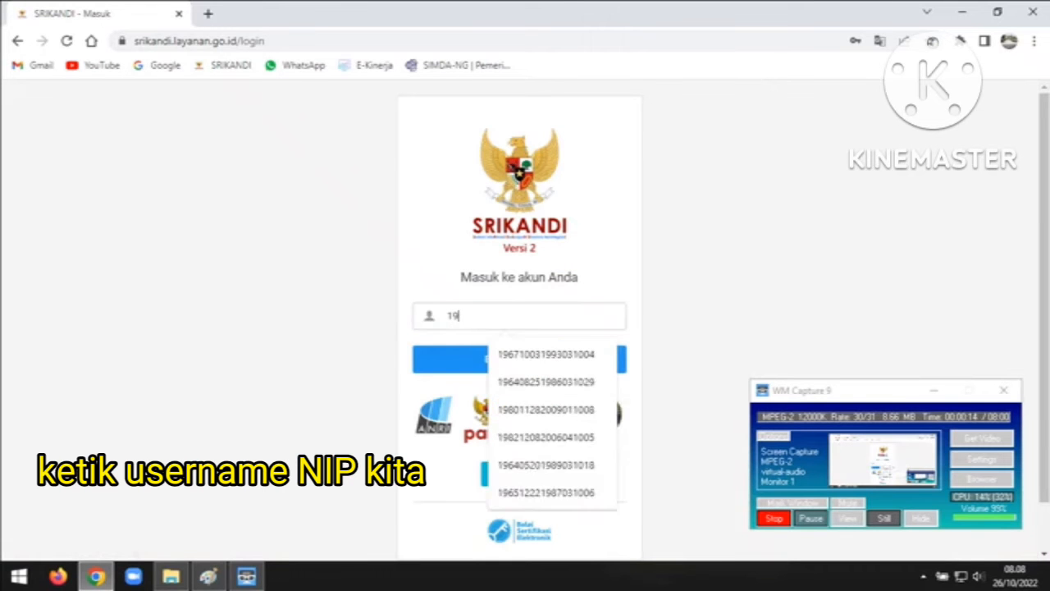
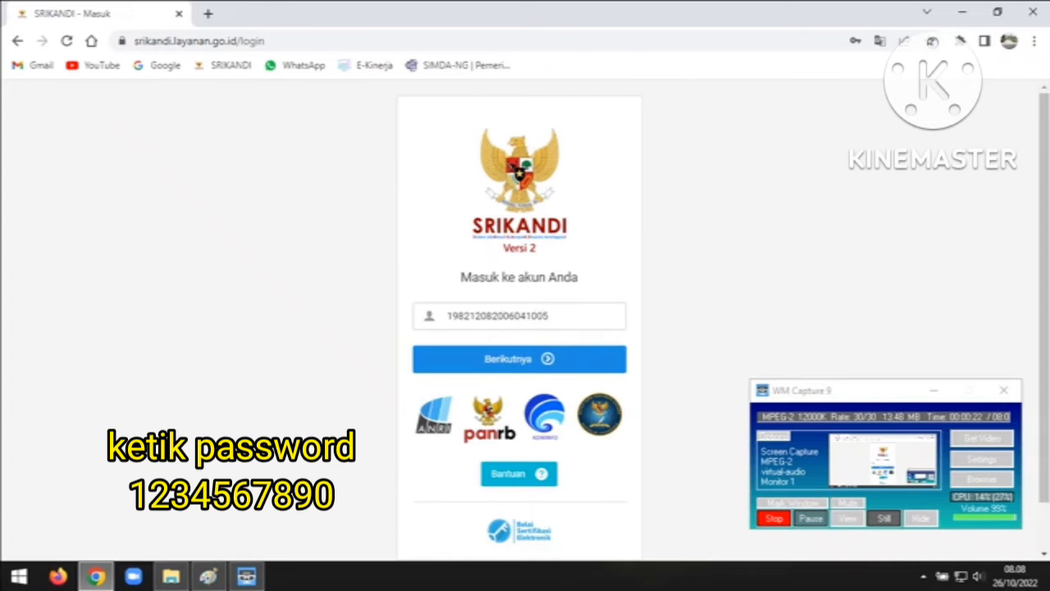
key("Return")
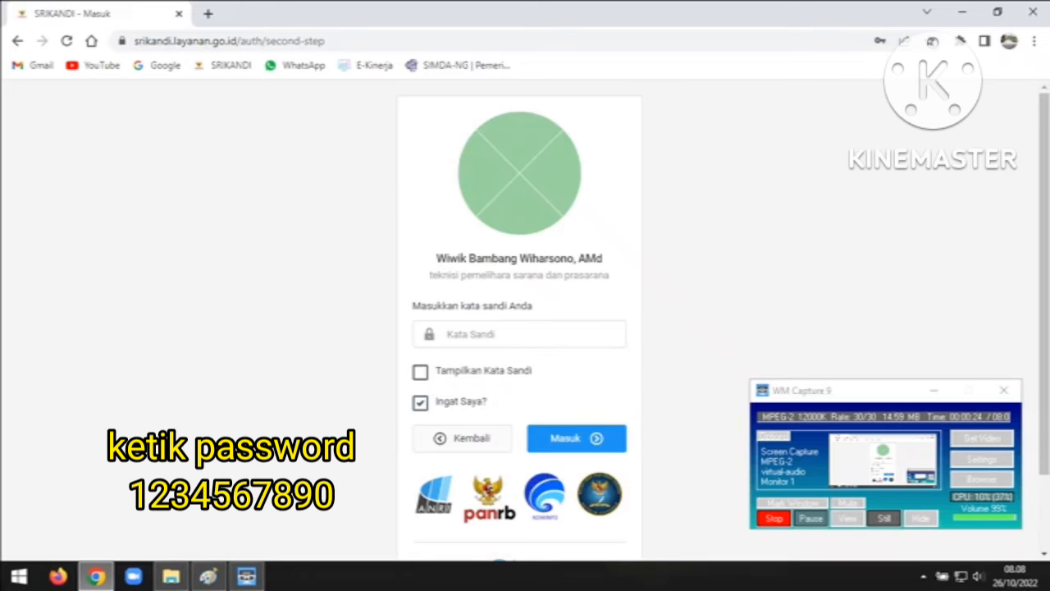
type("12345678")
key("Return")
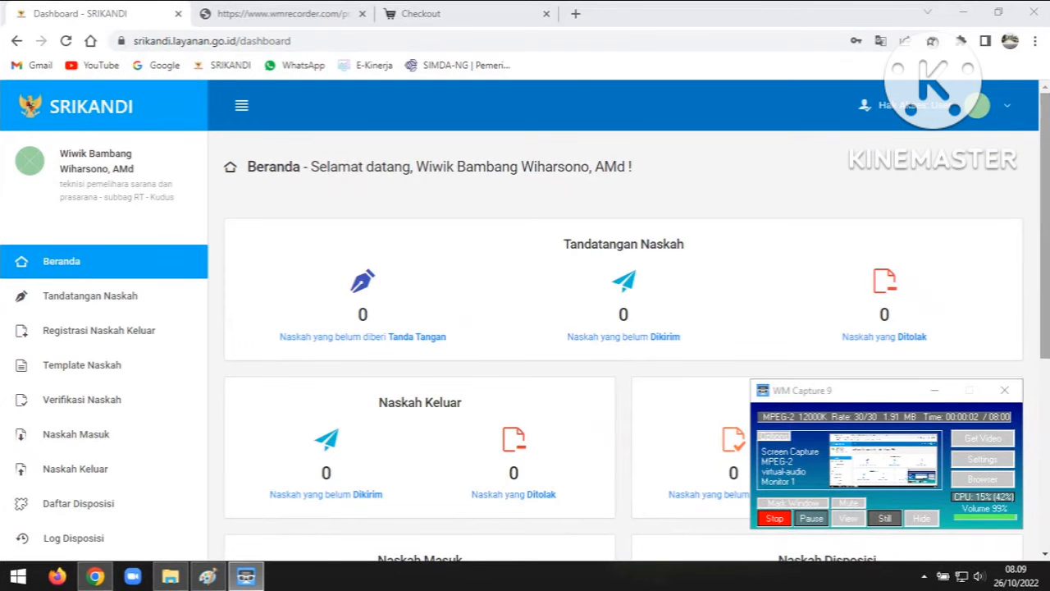
Open Pengaturan Akun from the user menu and save the Data Pribadi profile with Perbarui
scroll(623, 320, "down", 4)
scroll(623, 320, "up", 5)
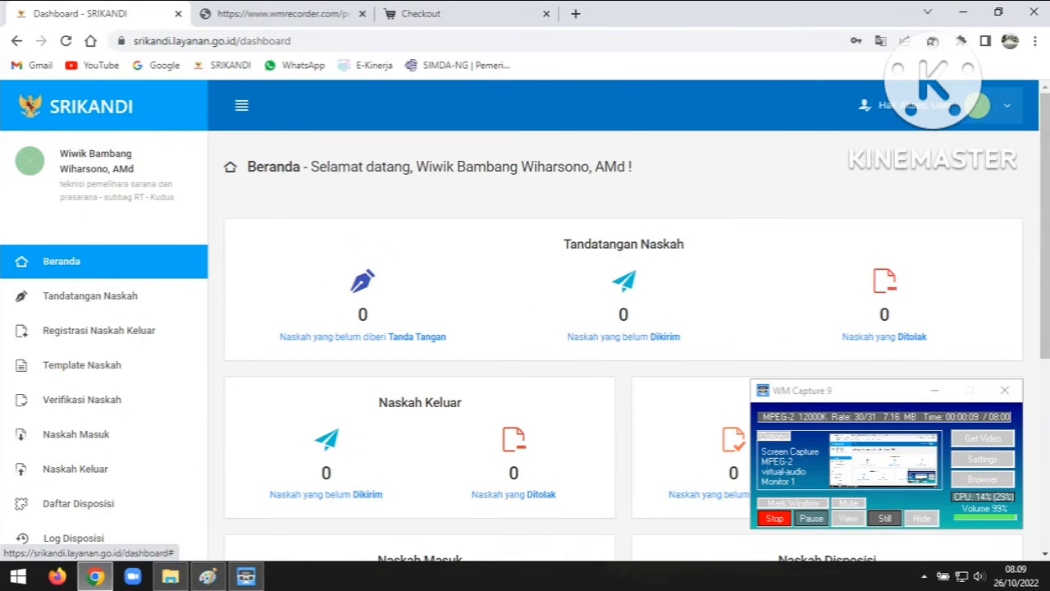
left_click(976, 105)
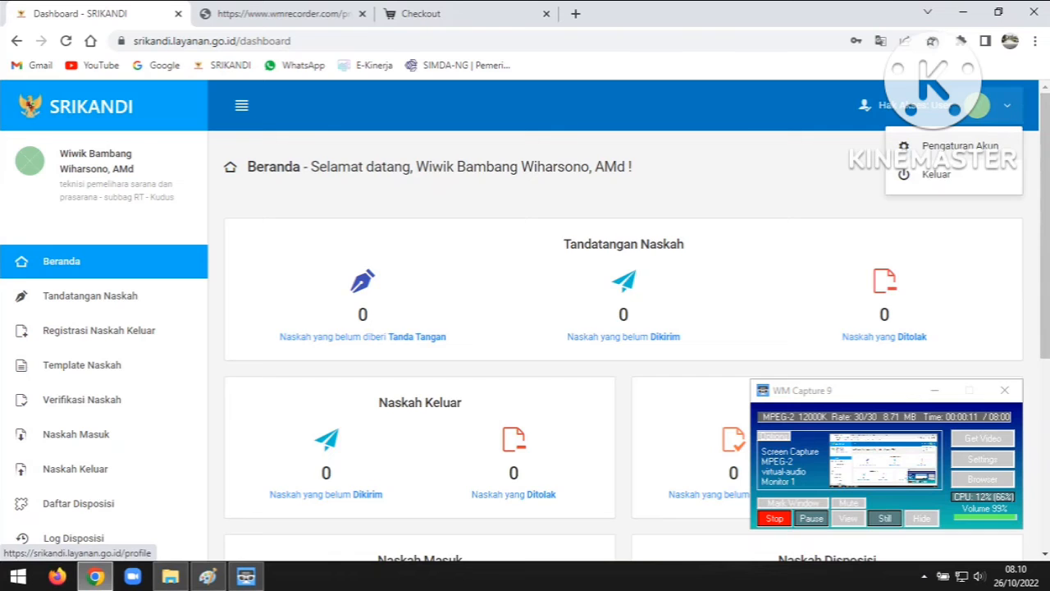
left_click(955, 145)
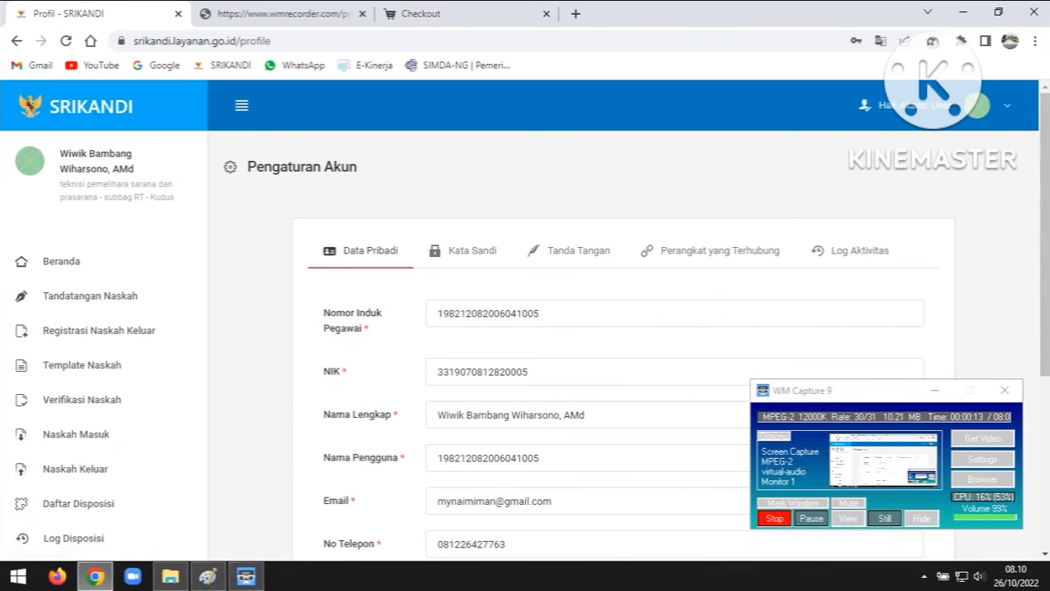
scroll(623, 328, "down", 3)
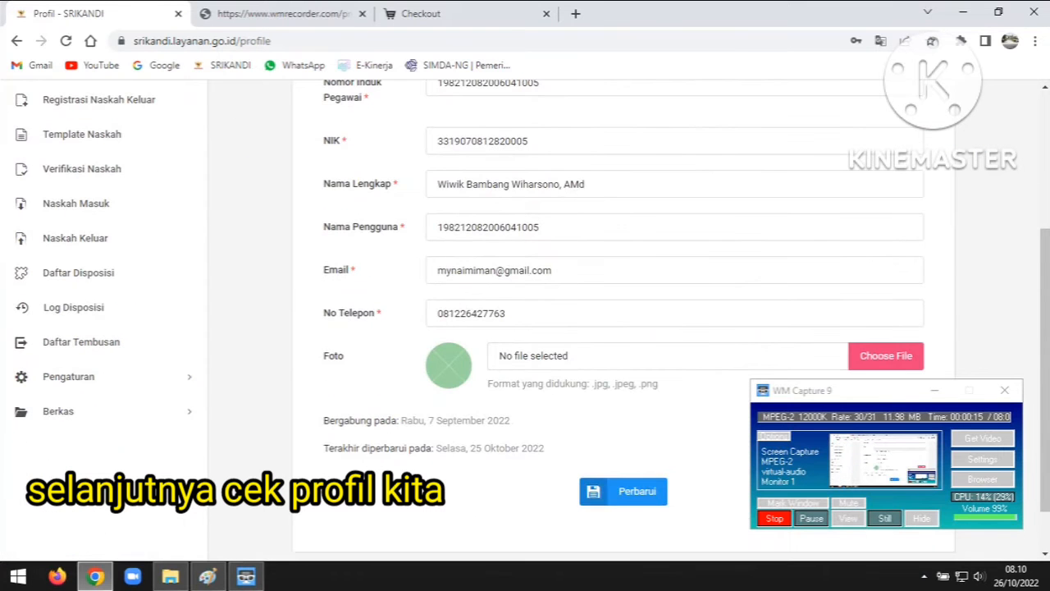
scroll(623, 328, "up", 3)
scroll(623, 328, "down", 2)
scroll(623, 328, "down", 1)
left_click(622, 491)
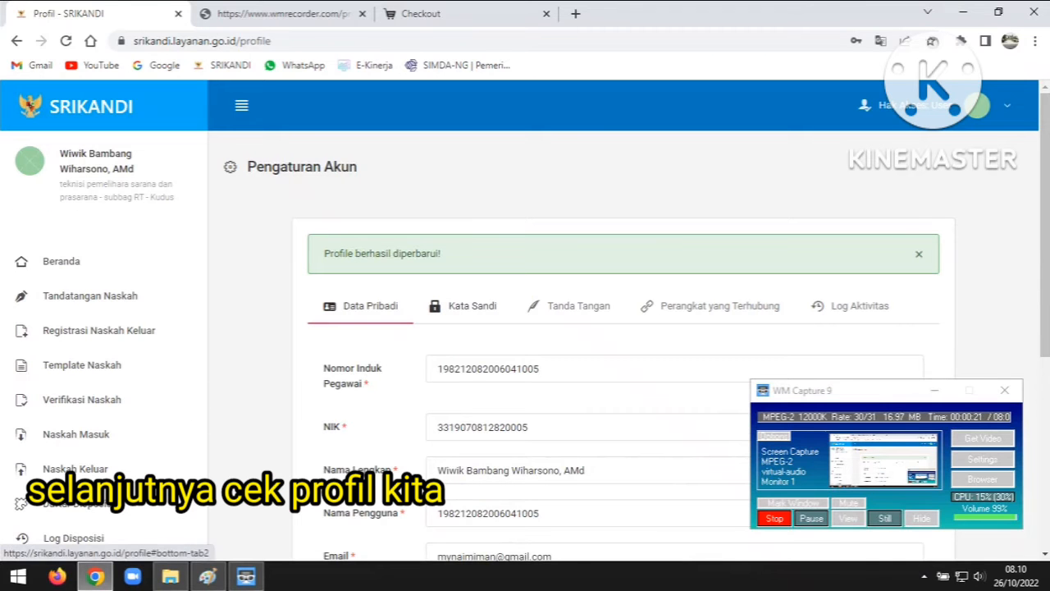
Show the empty Kata Sandi password-change form, then expand the Pengaturan sidebar section
left_click(463, 305)
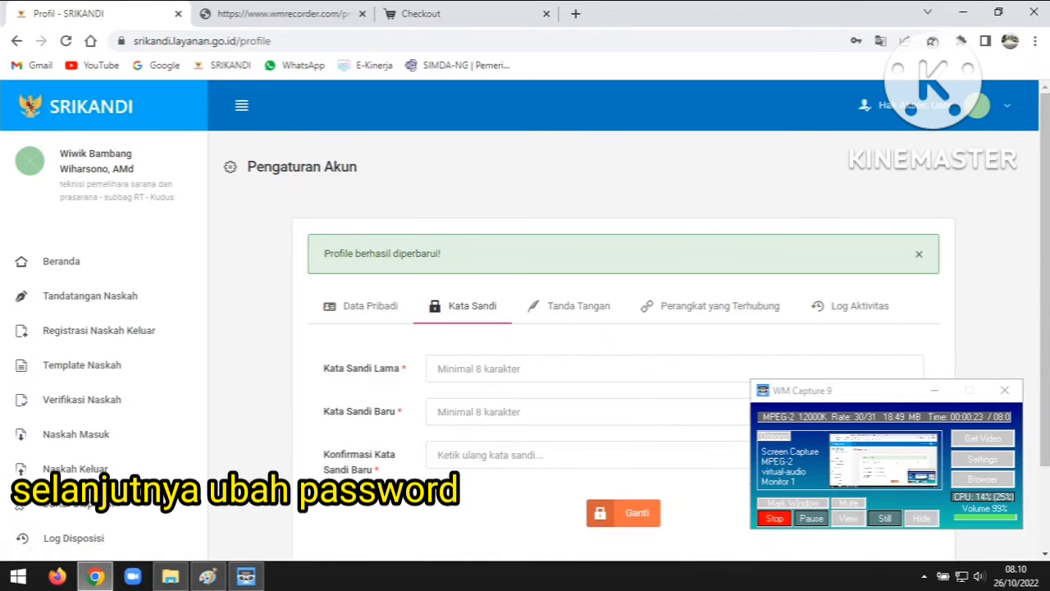
scroll(525, 320, "down", 1)
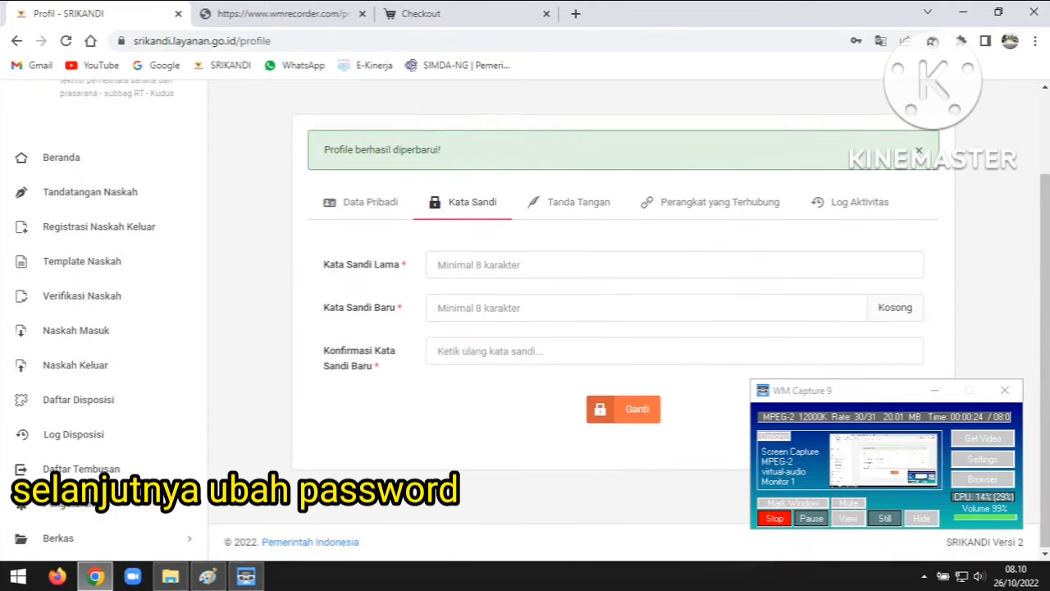
scroll(525, 320, "up", 1)
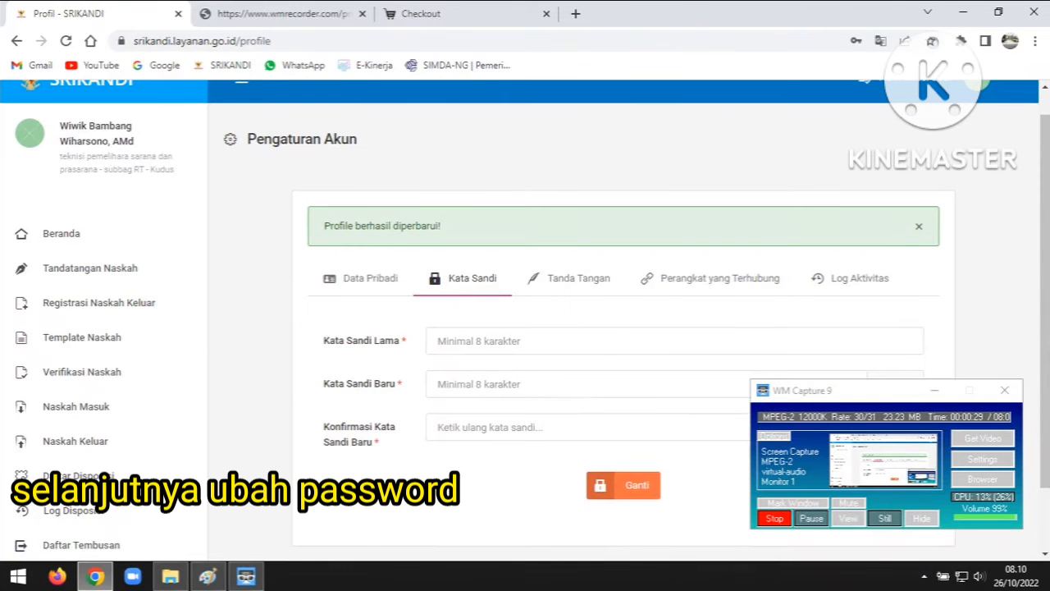
scroll(624, 320, "down", 2)
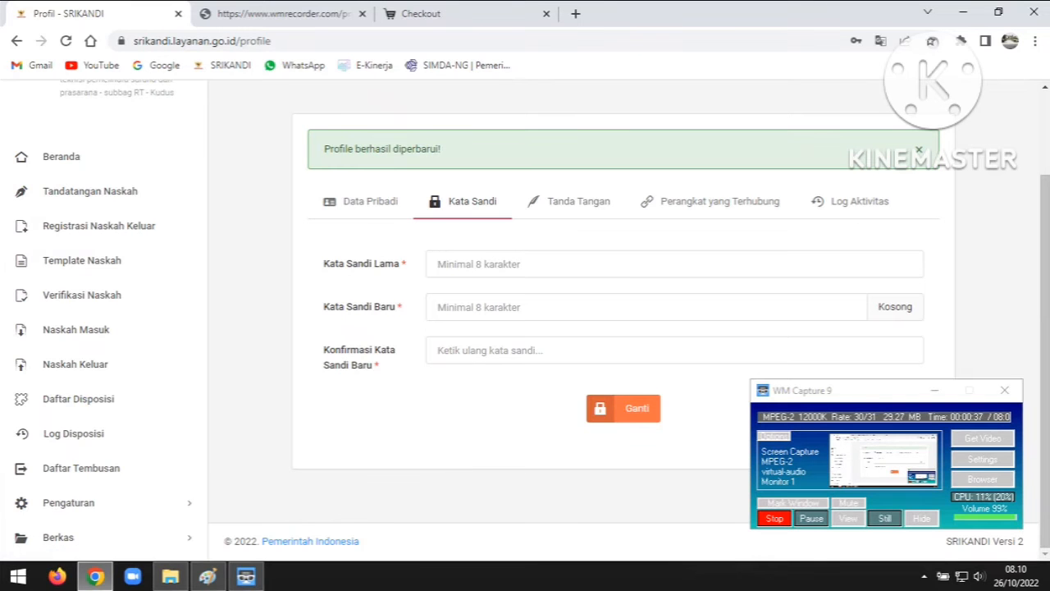
left_click(492, 264)
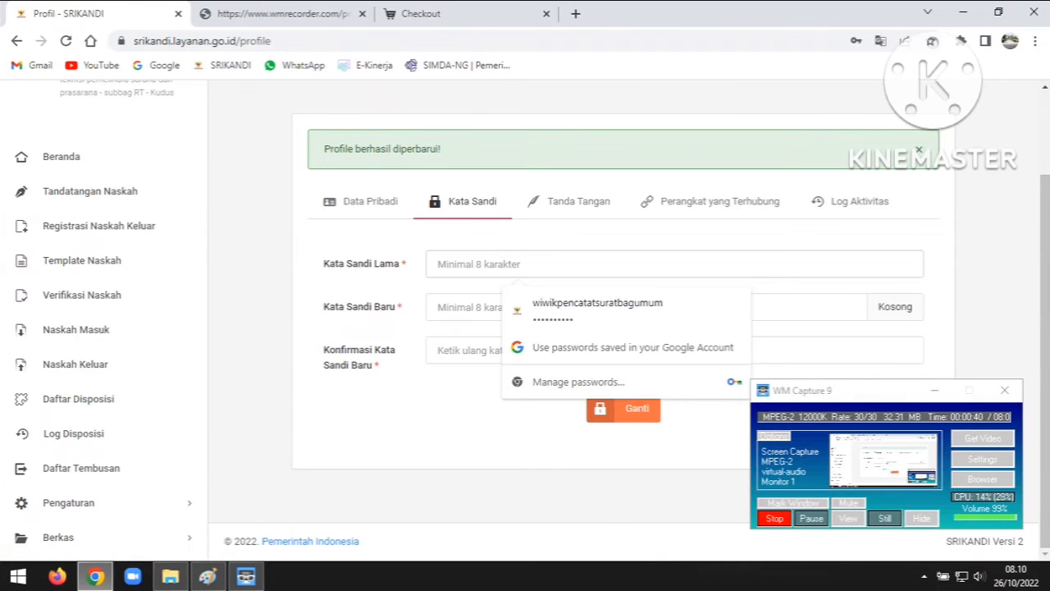
key("Escape")
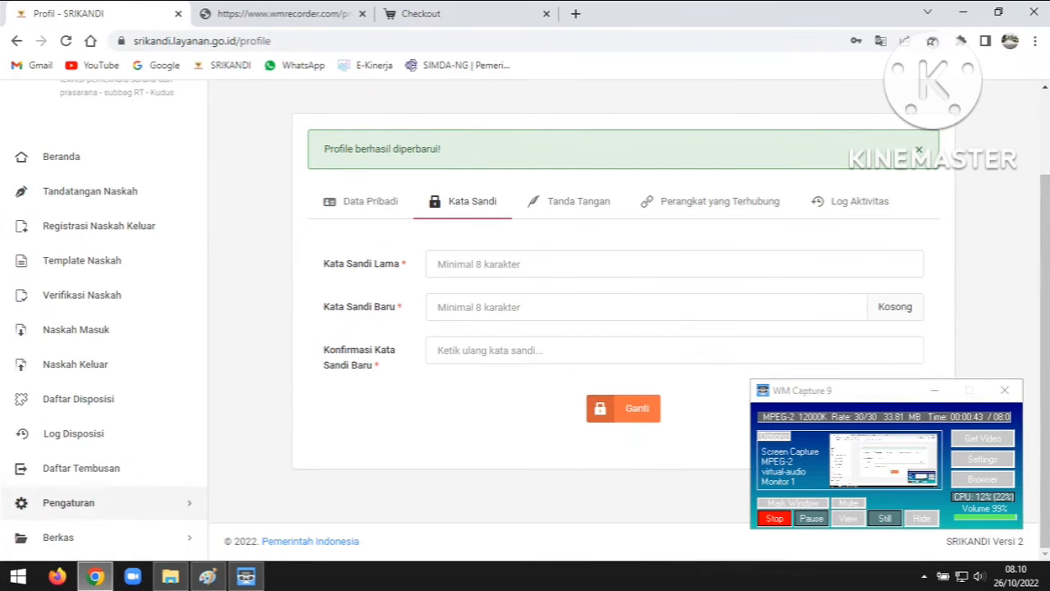
left_click(82, 502)
scroll(82, 414, "down", 2)
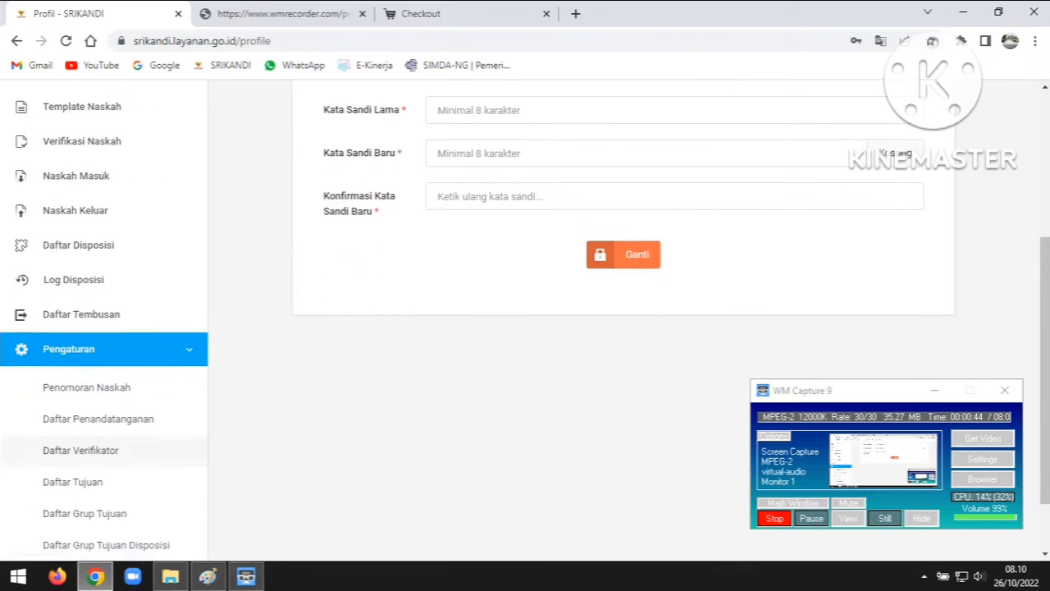
Open Daftar Penandatanganan and start a new signer form
left_click(98, 419)
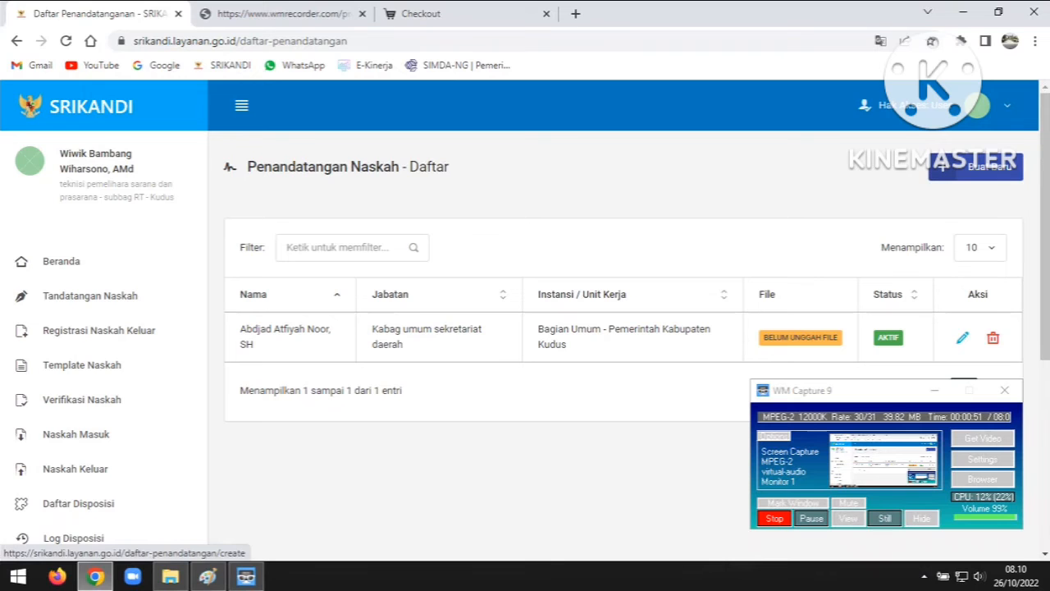
left_click(975, 166)
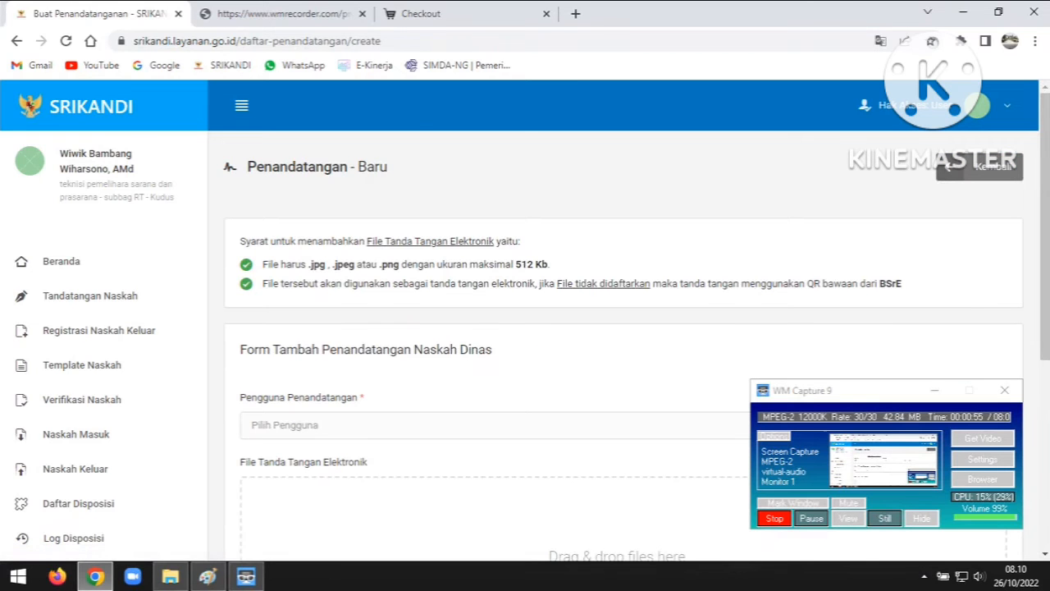
scroll(524, 320, "down", 2)
Search 'abja' in Pilih Pengguna, clear it, and close the list without choosing a signer
left_click(623, 272)
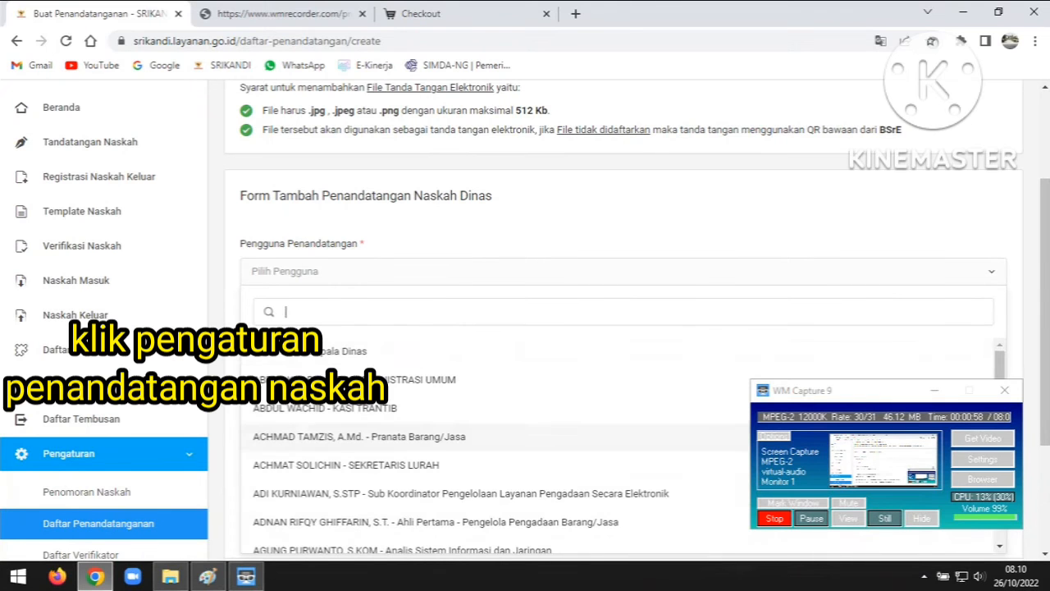
type("ab")
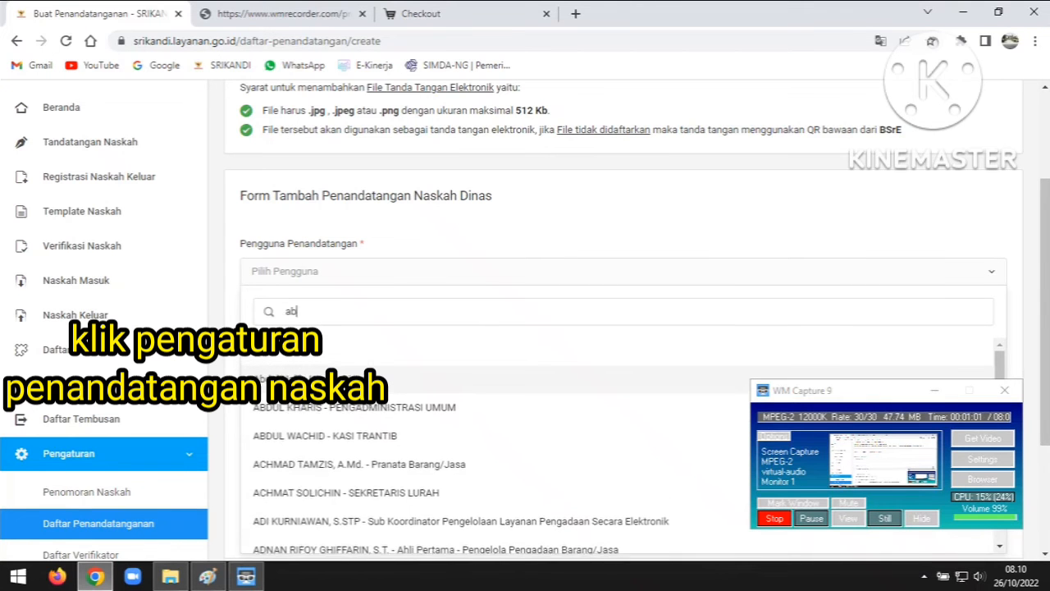
type("ja")
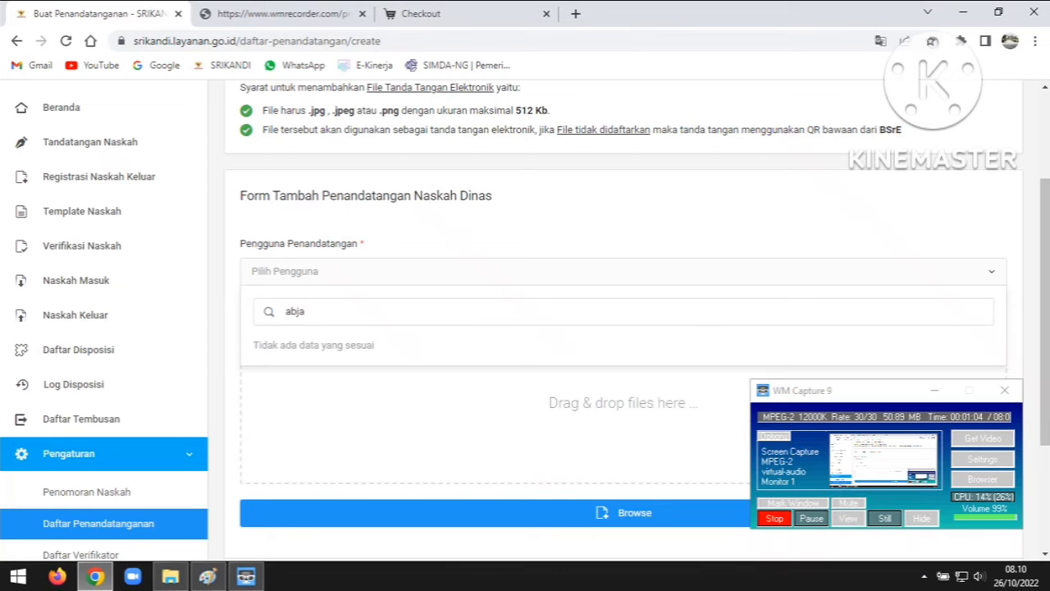
key("BackSpace")
key("BackSpace")
key("BackSpace")
key("BackSpace")
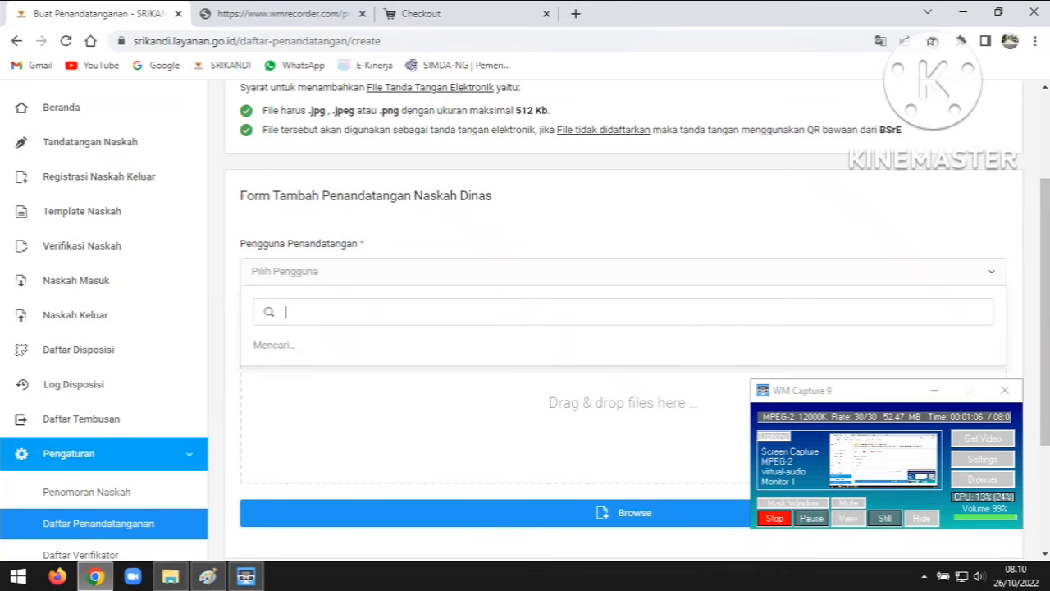
scroll(623, 328, "down", 2)
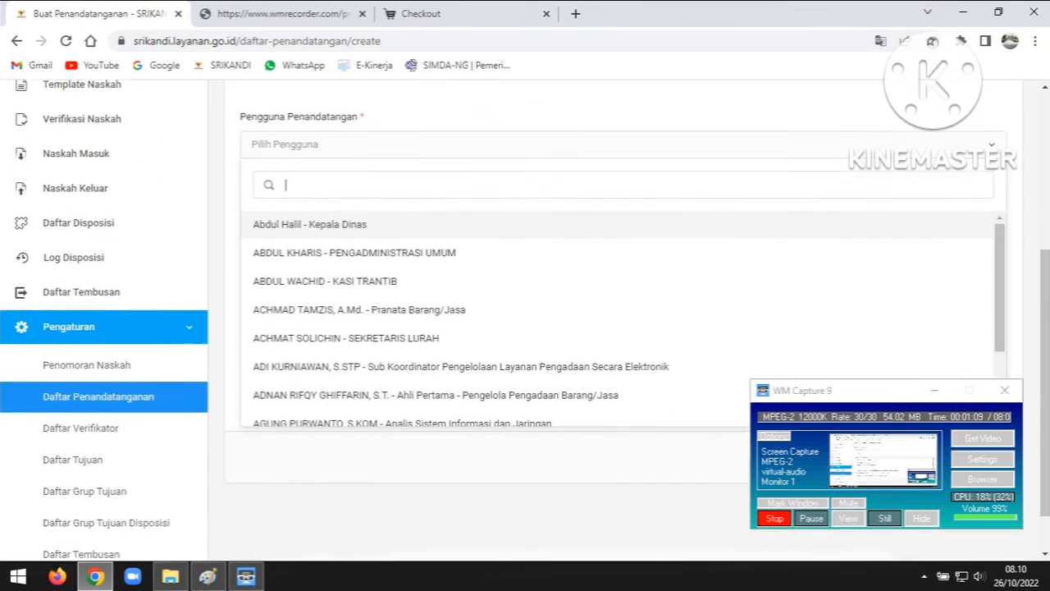
left_click(492, 447)
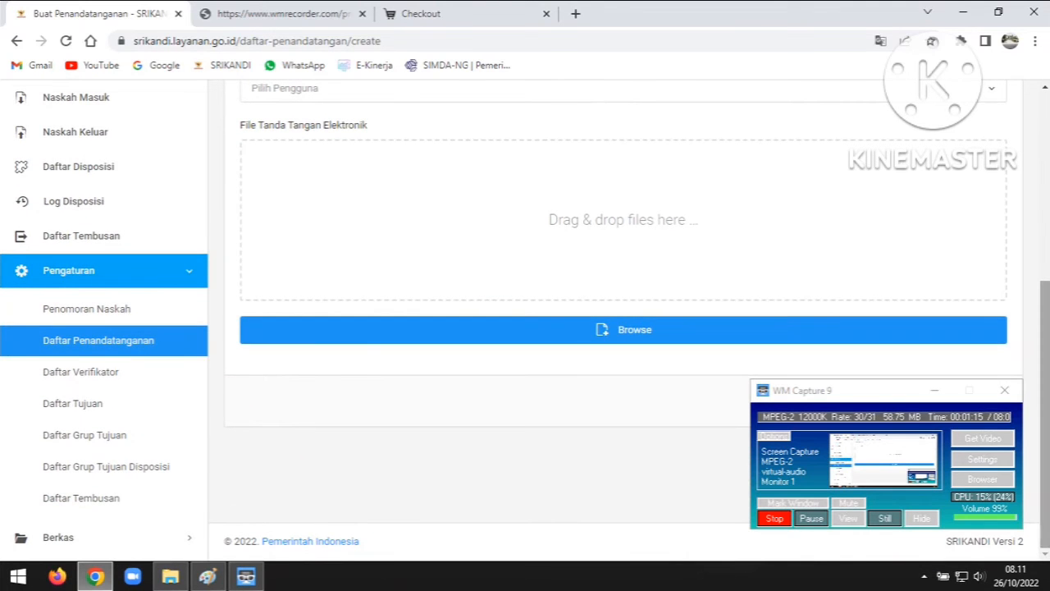
scroll(944, 90, "up", 3)
scroll(943, 90, "down", 2)
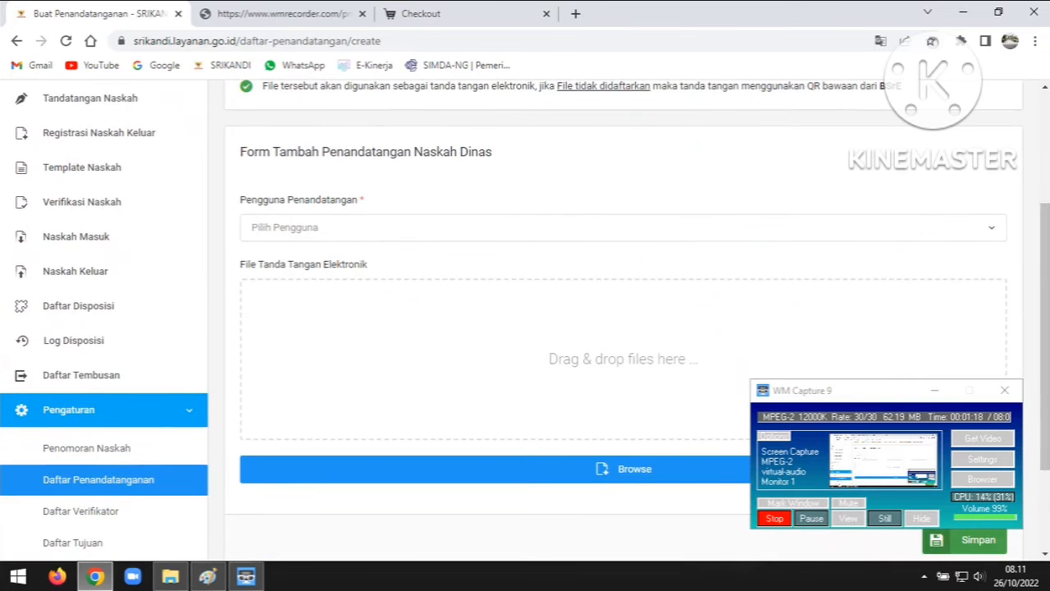
scroll(82, 368, "down", 2)
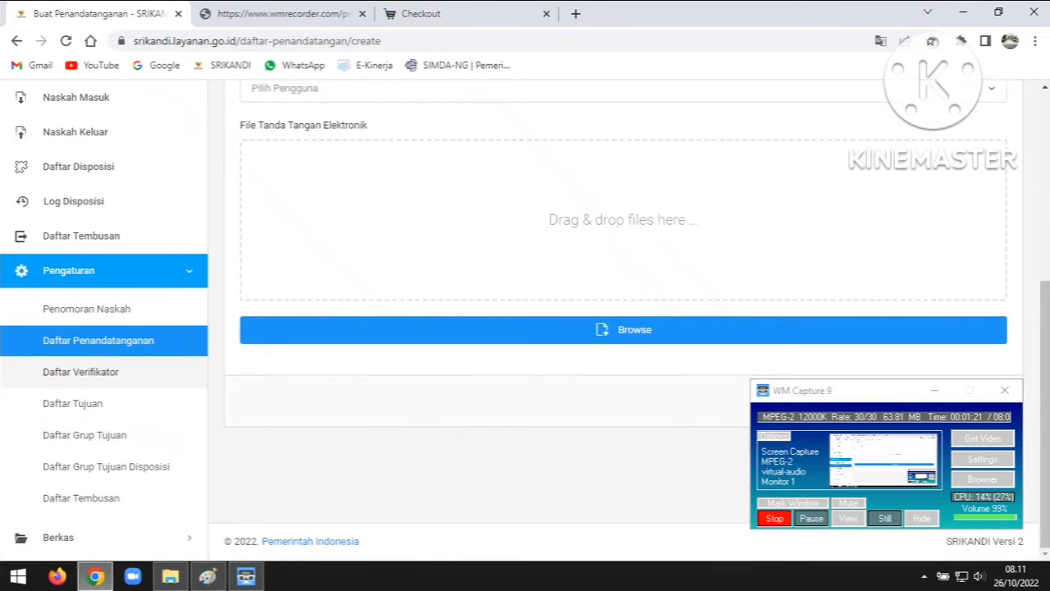
left_click(82, 368)
Add the Tata Usaha subsection head, found by searching 'her', as a verifier
left_click(976, 167)
left_click(519, 191)
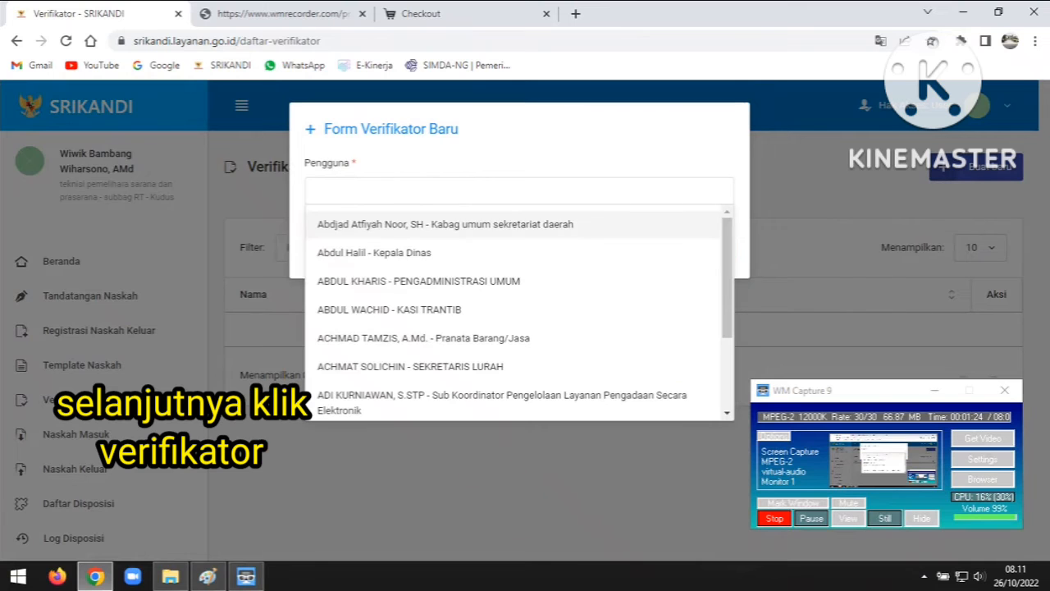
left_click(520, 191)
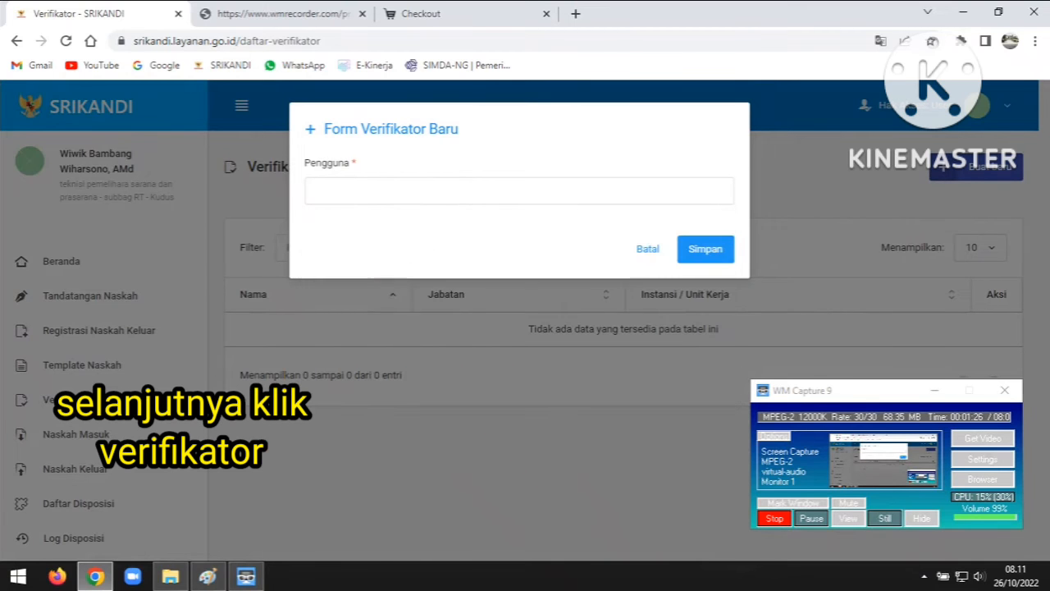
type("her")
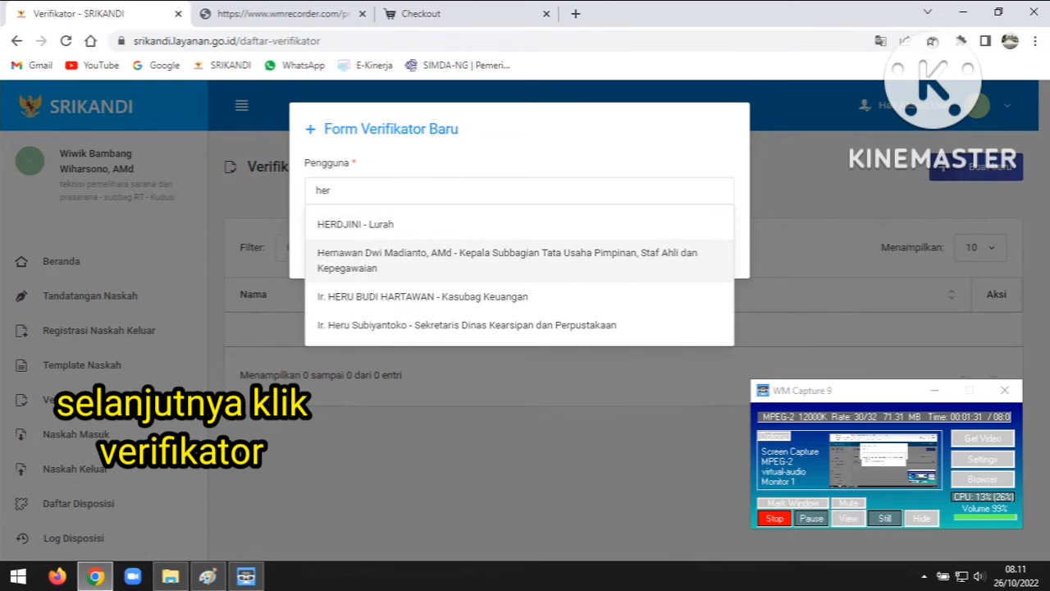
left_click(507, 260)
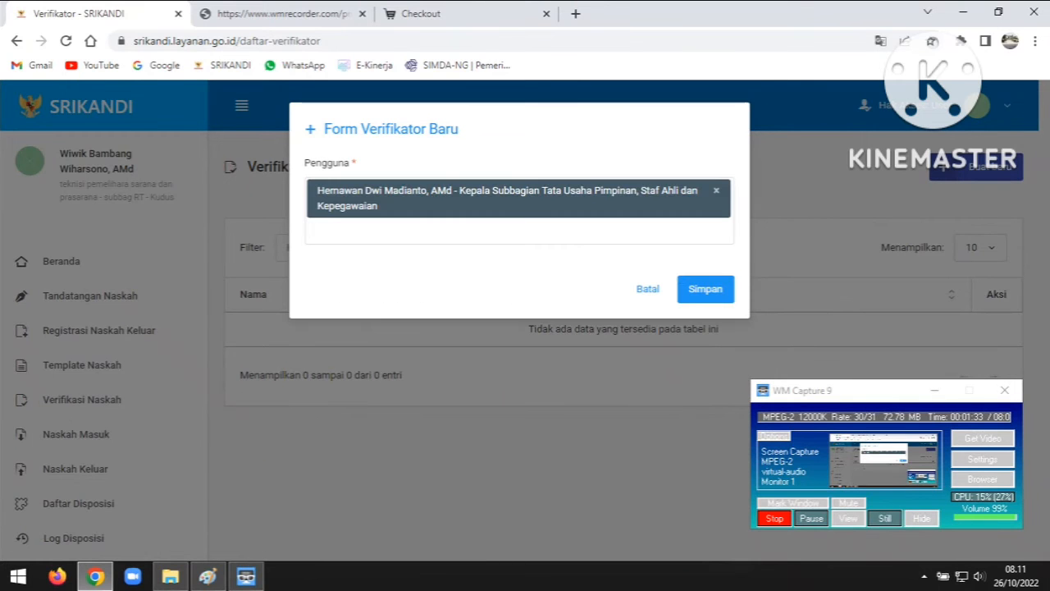
left_click(705, 289)
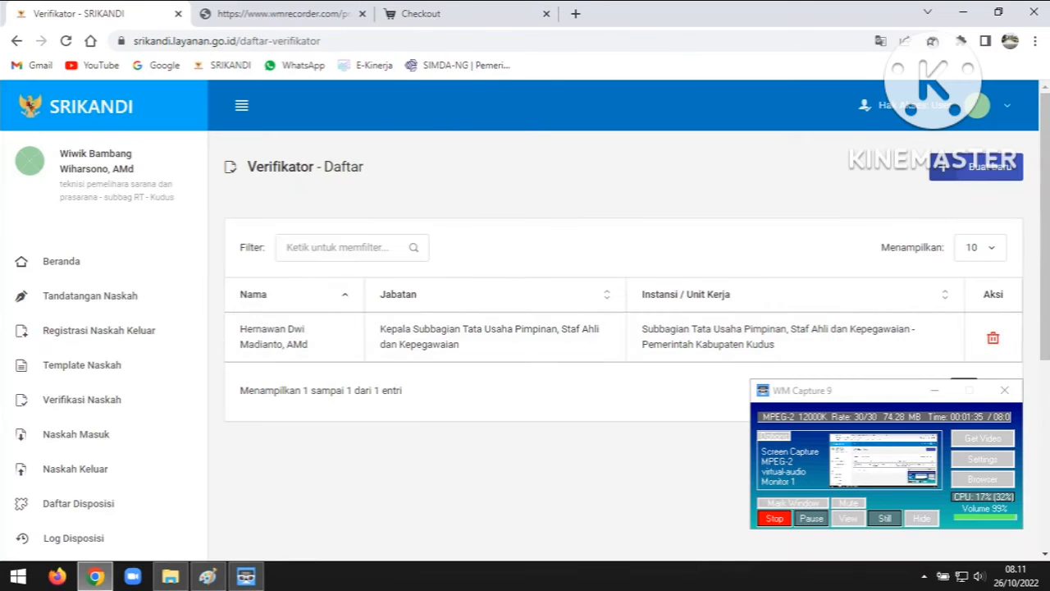
Open a second new-verifier form and close it without saving
scroll(623, 320, "down", 3)
scroll(624, 320, "down", 3)
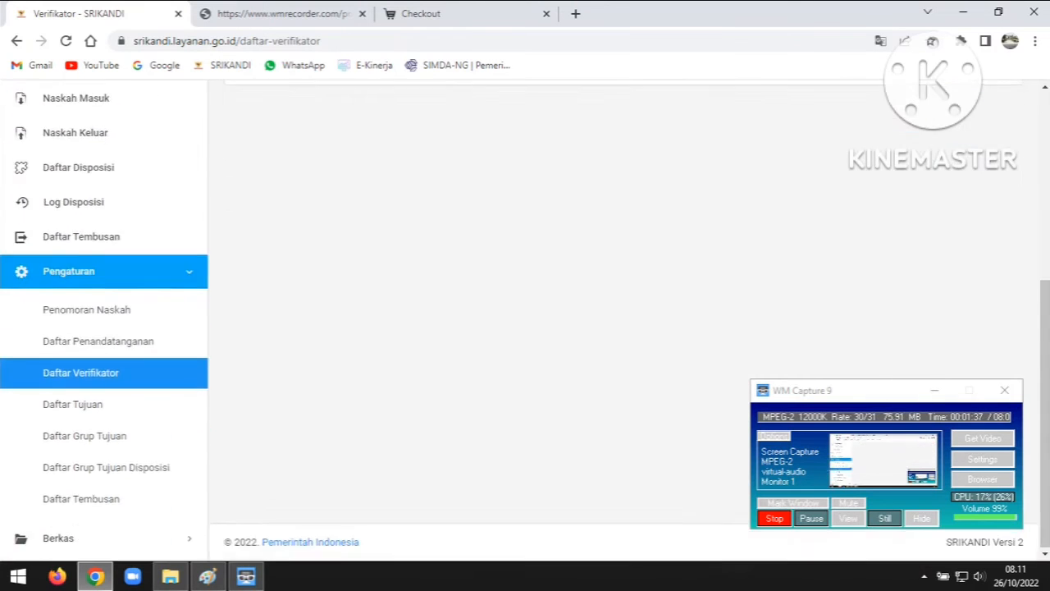
scroll(624, 320, "up", 6)
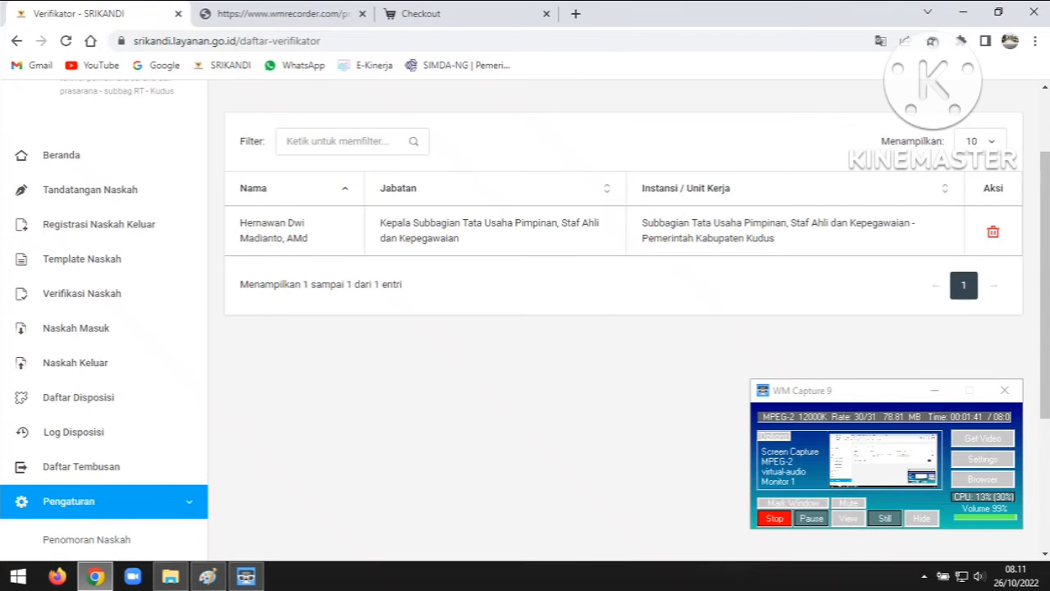
scroll(525, 315, "up", 1)
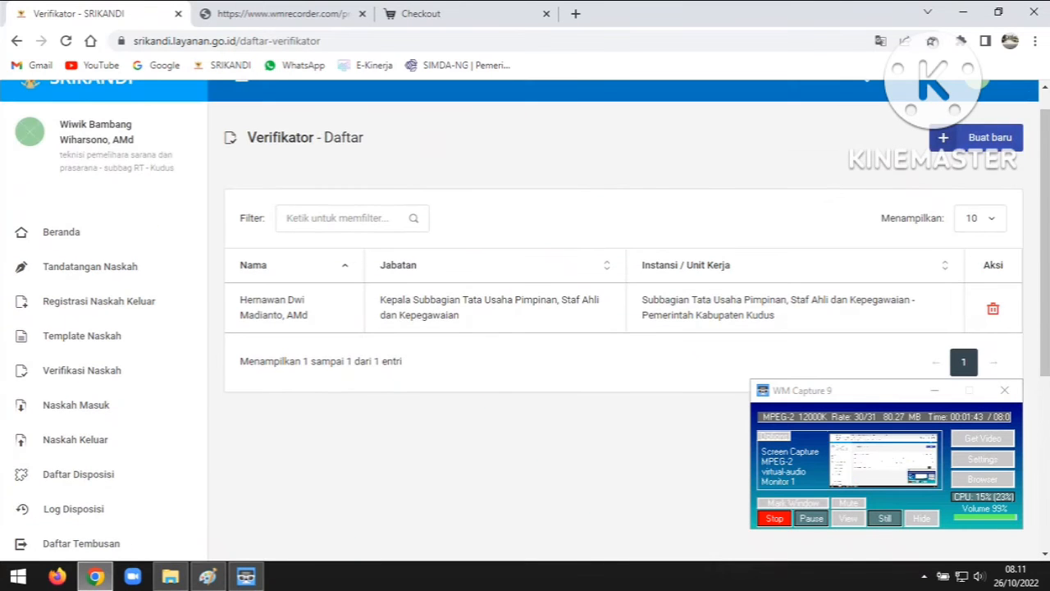
left_click(976, 138)
left_click(519, 190)
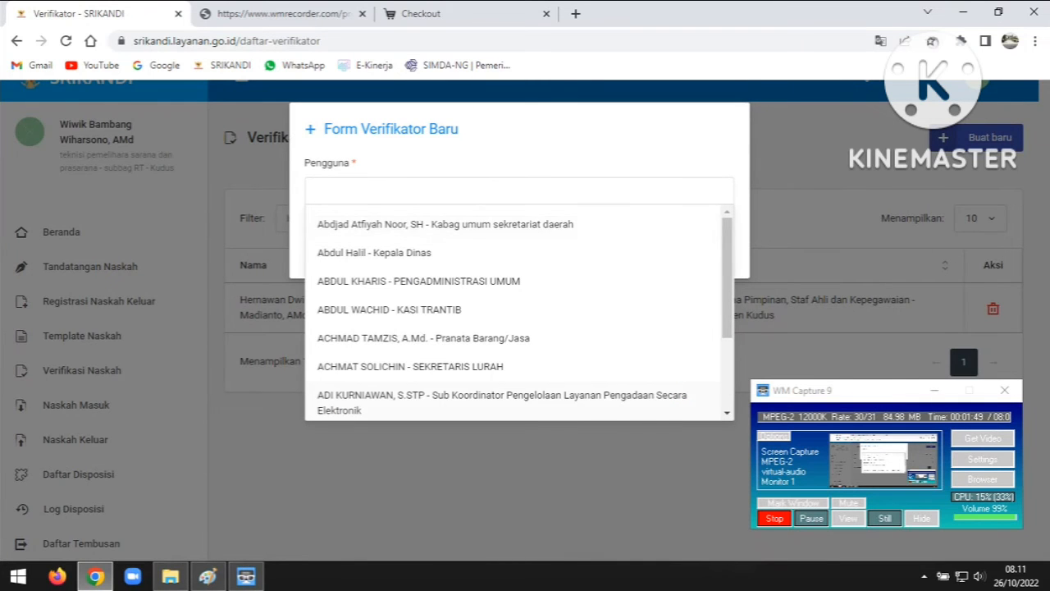
left_click(509, 469)
scroll(508, 469, "down", 4)
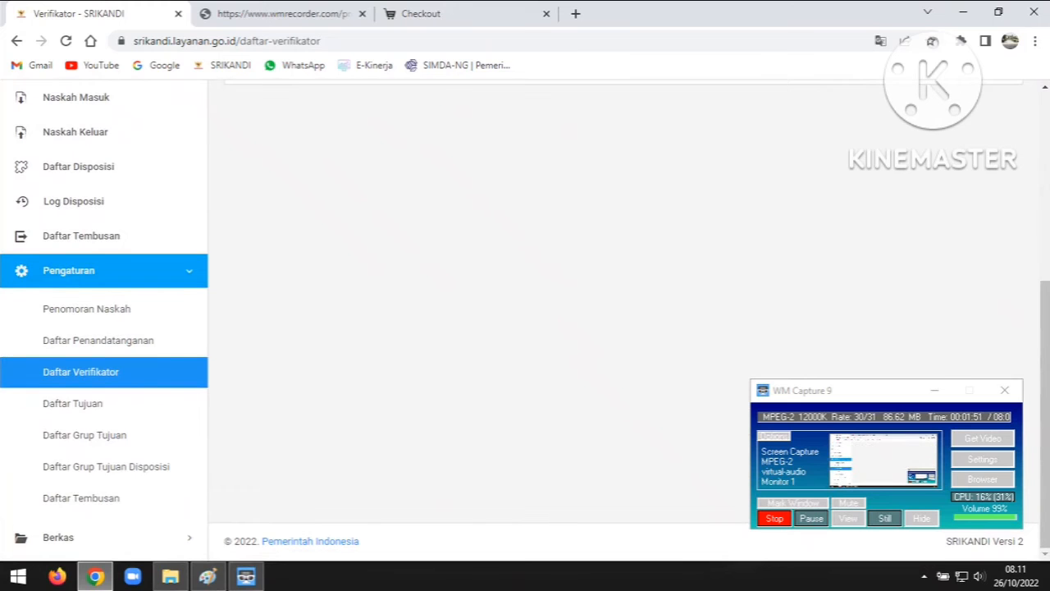
left_click(72, 403)
Scroll through the empty Daftar Tujuan list and open the Buat baru recipient-type choices
scroll(72, 403, "down", 1)
scroll(525, 328, "down", 1)
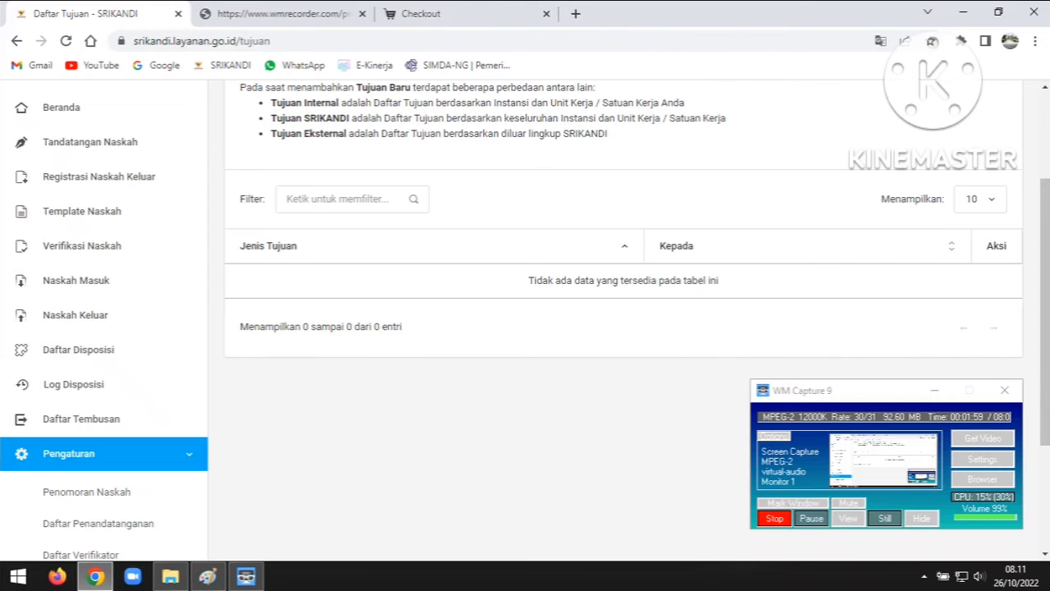
scroll(623, 328, "up", 1)
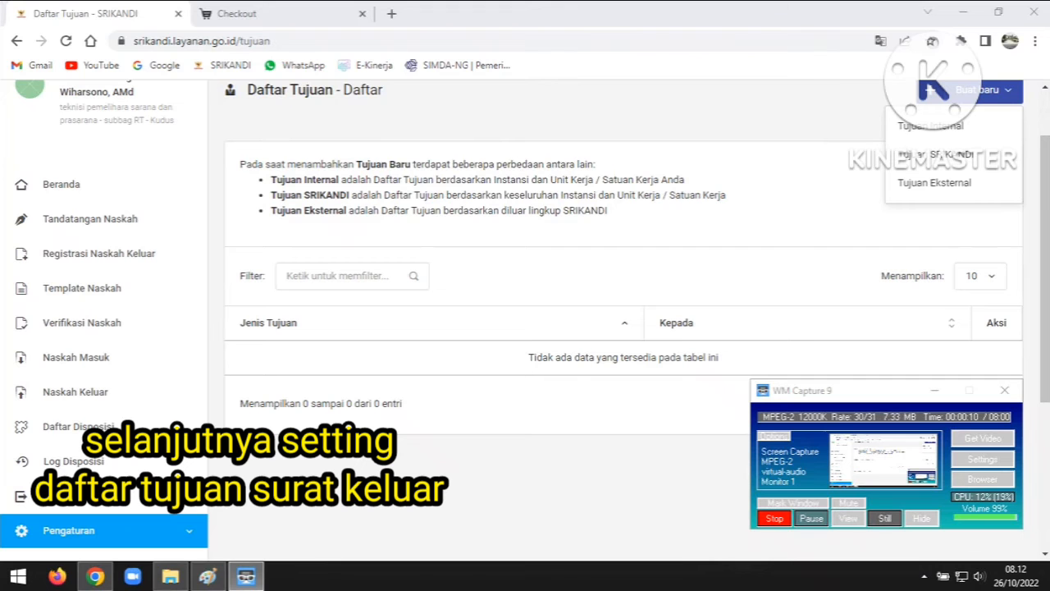
scroll(933, 91, "down", 1)
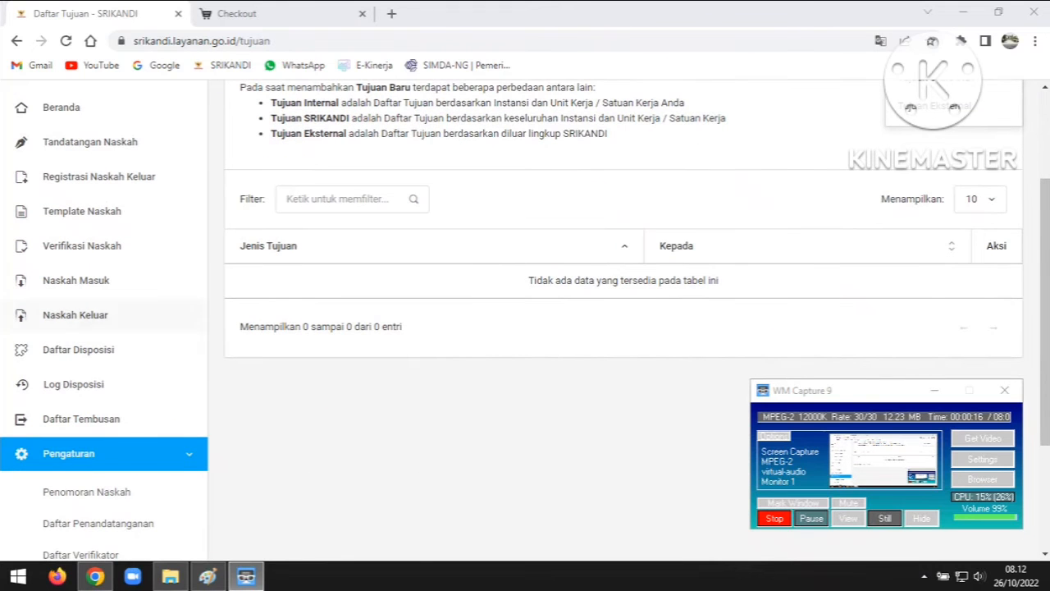
scroll(106, 352, "down", 2)
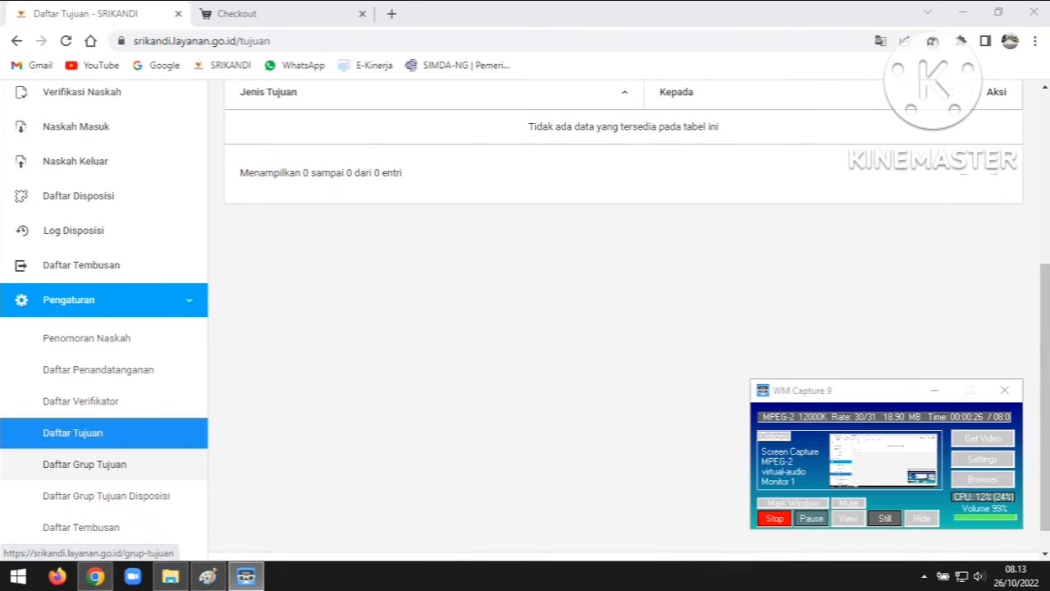
scroll(525, 320, "up", 3)
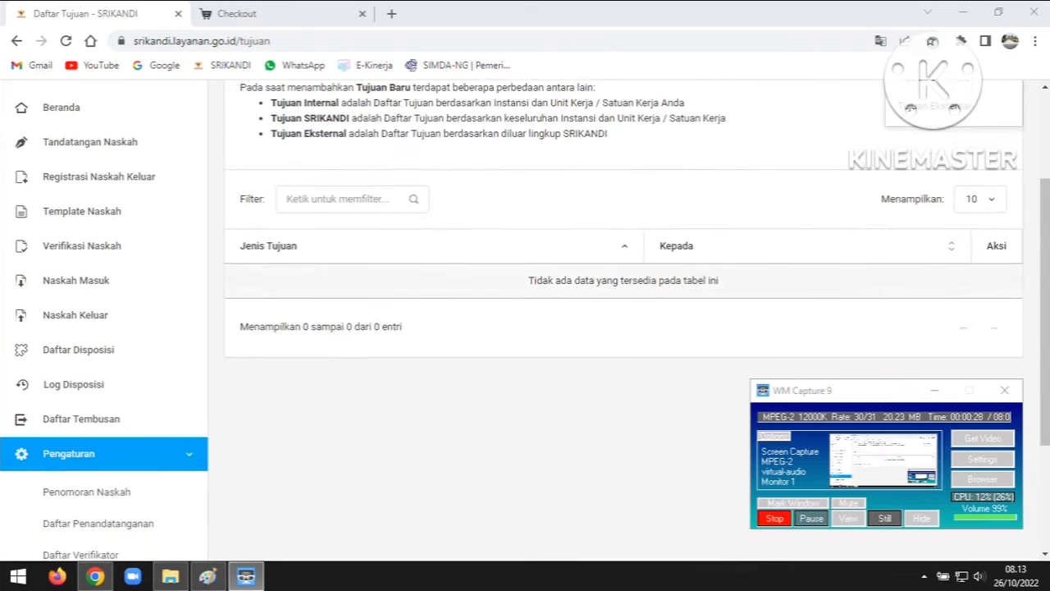
left_click(976, 90)
Add an internal recipient: Kepala Badan of Badan Pengelolaan Pendapatan, Keuangan dan Aset Daerah
left_click(930, 125)
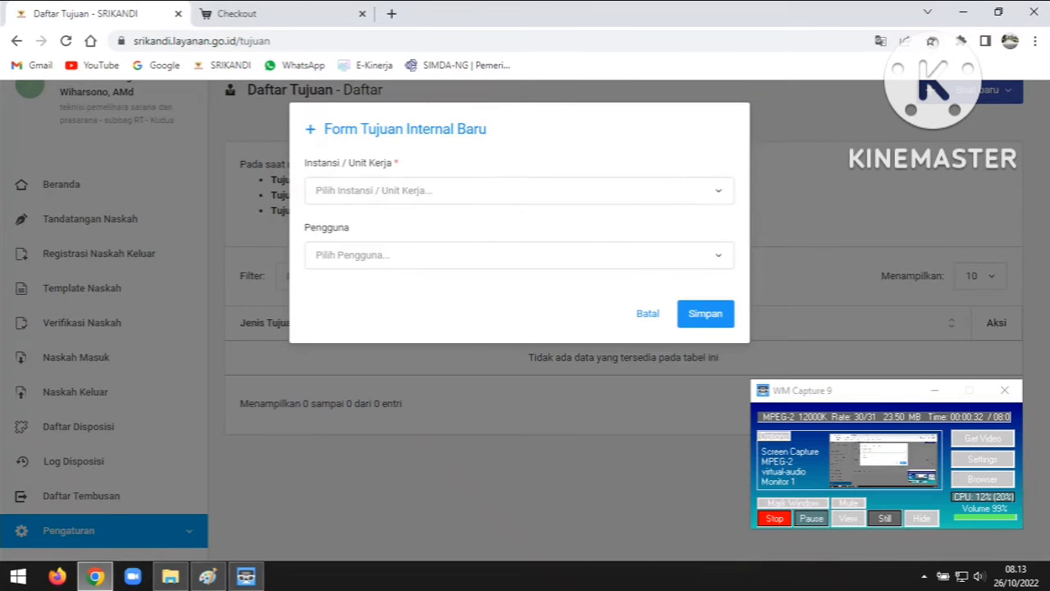
left_click(519, 191)
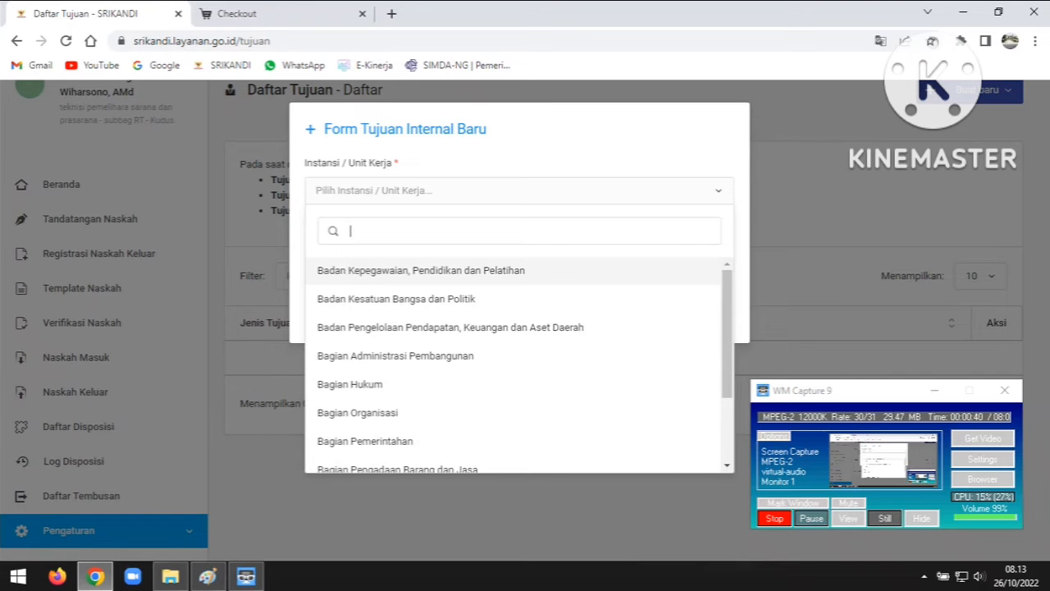
type("bada")
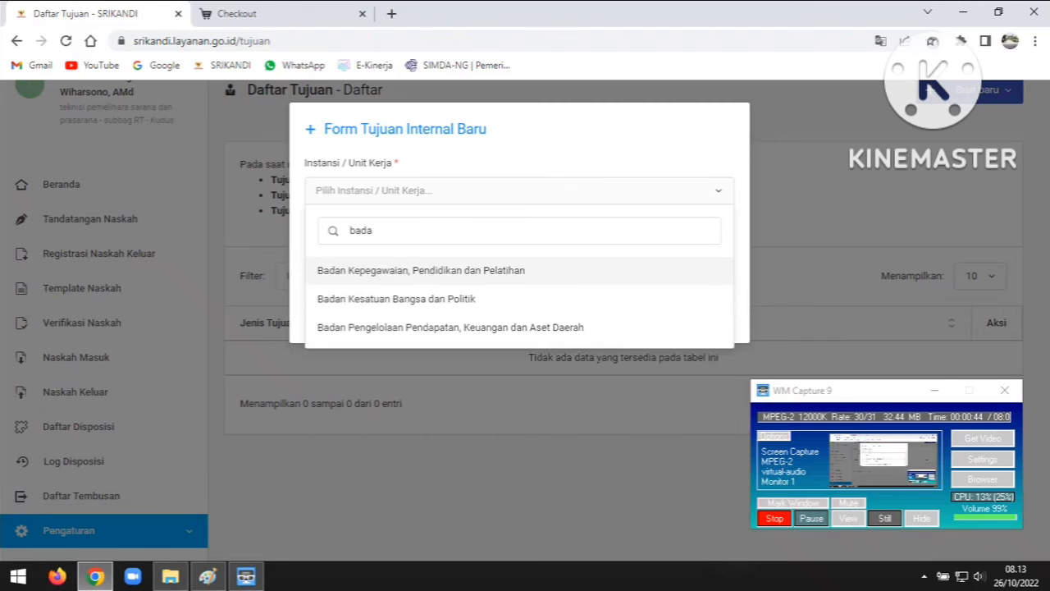
type("n p")
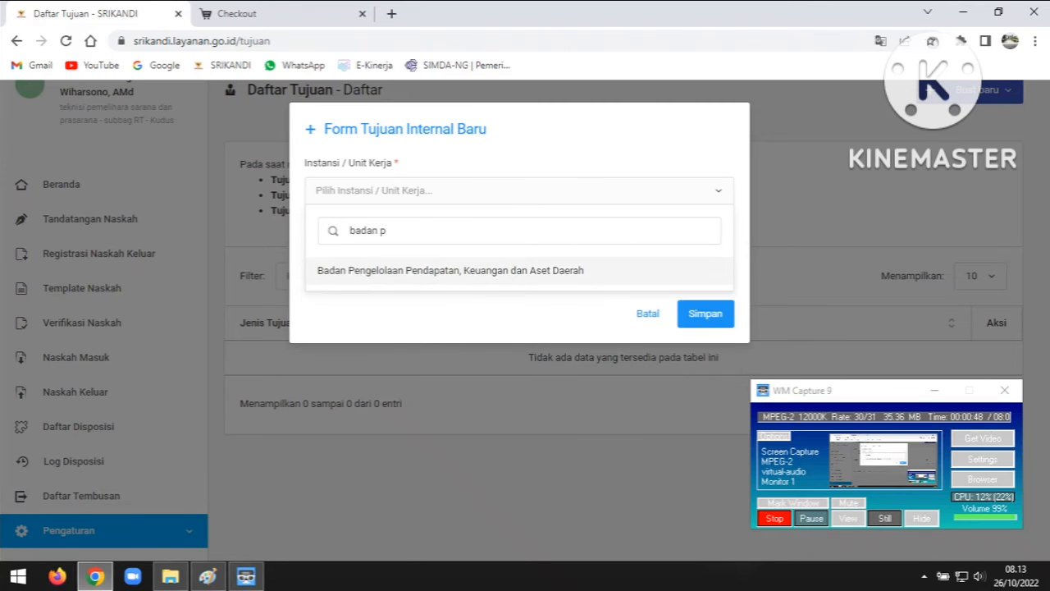
key("Return")
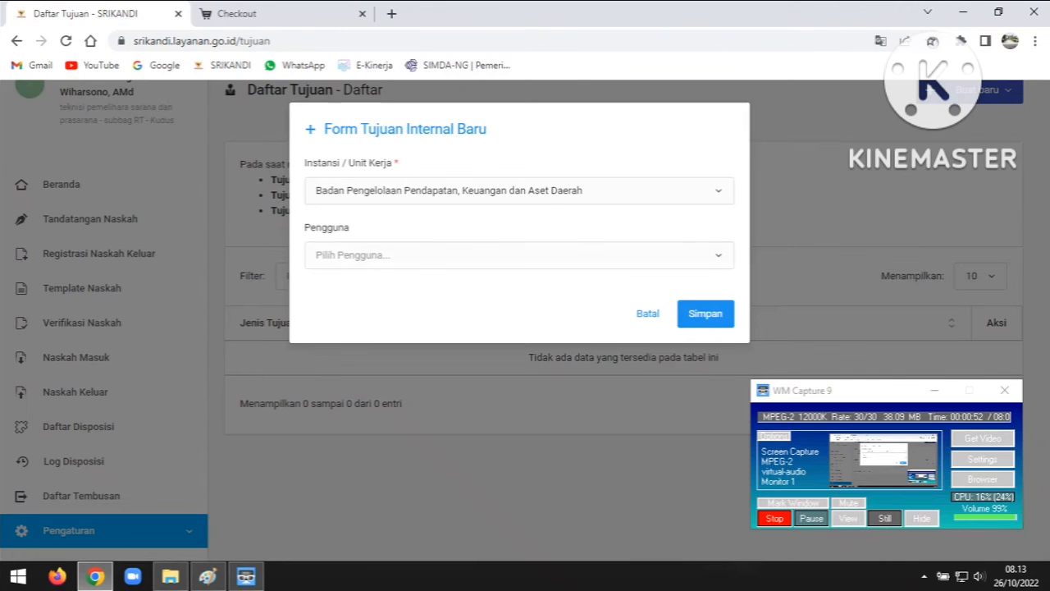
left_click(525, 255)
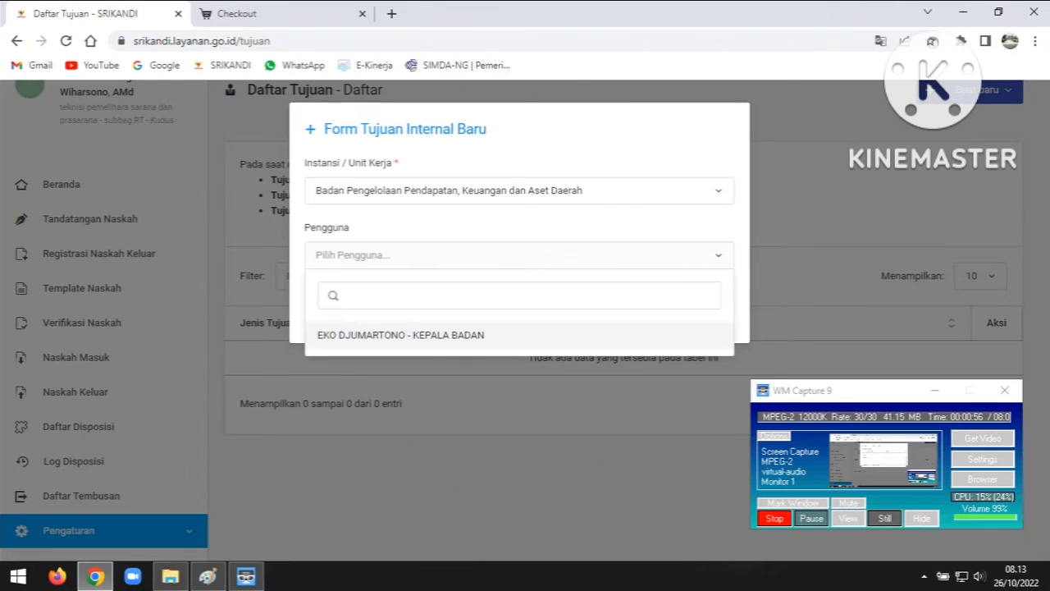
key("Return")
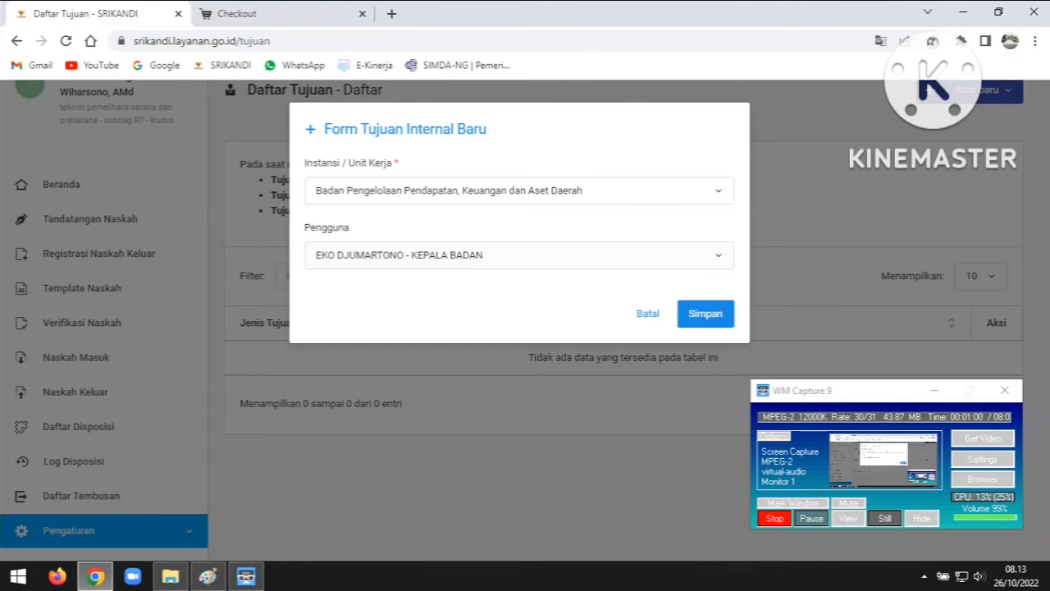
left_click(706, 314)
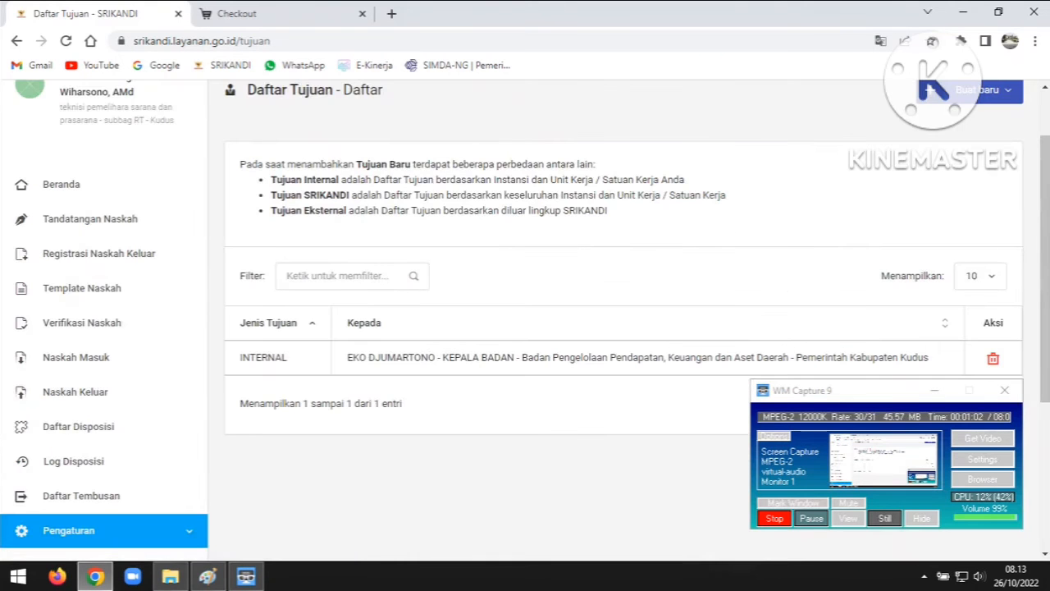
Scroll the Pengaturan sidebar and open the Daftar Tembusan carbon-copy list
scroll(623, 328, "down", 2)
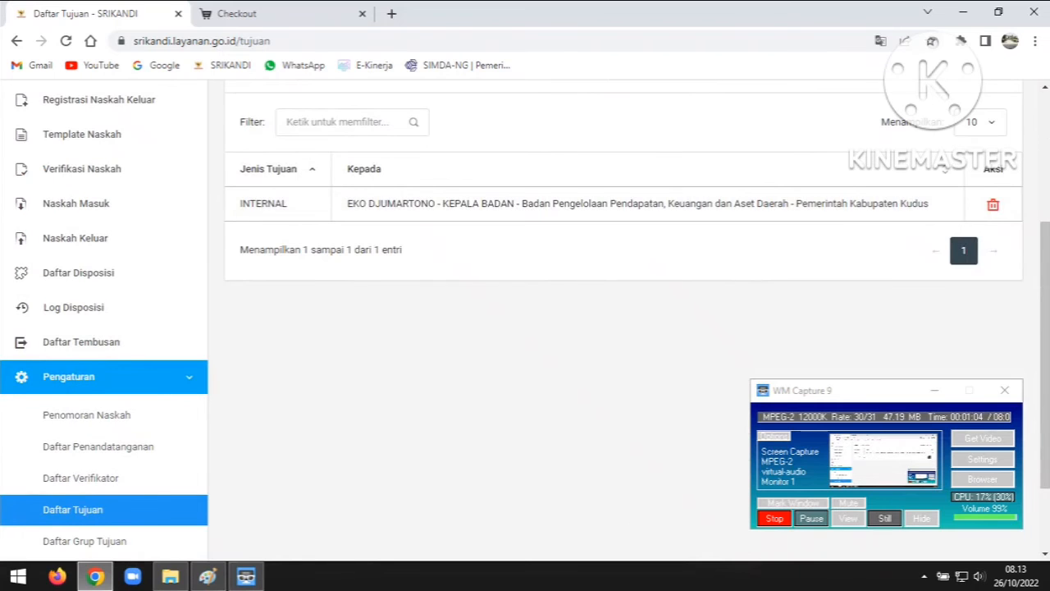
scroll(624, 328, "up", 2)
scroll(623, 328, "down", 4)
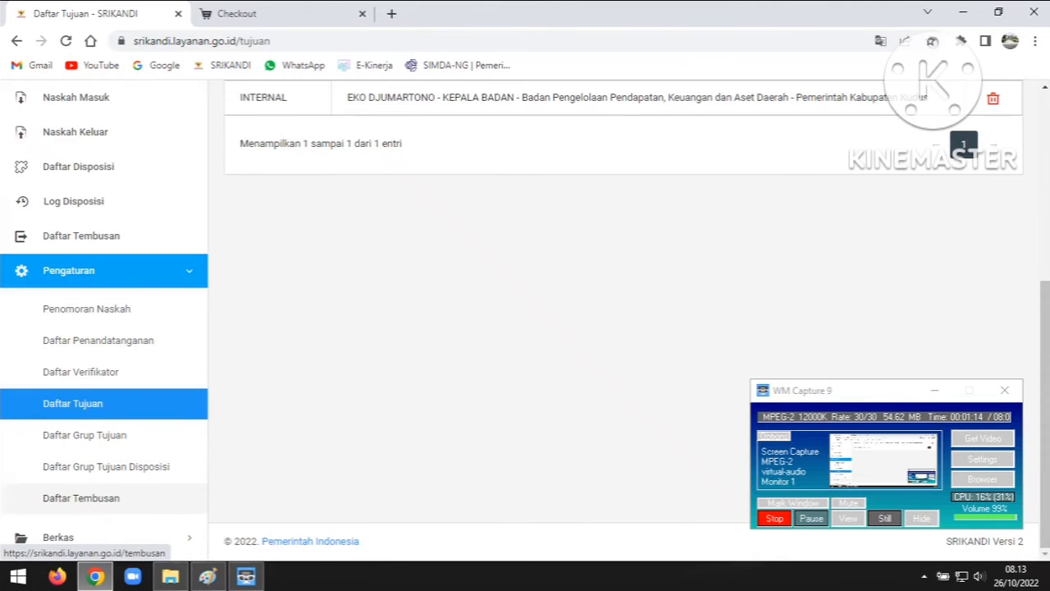
left_click(82, 498)
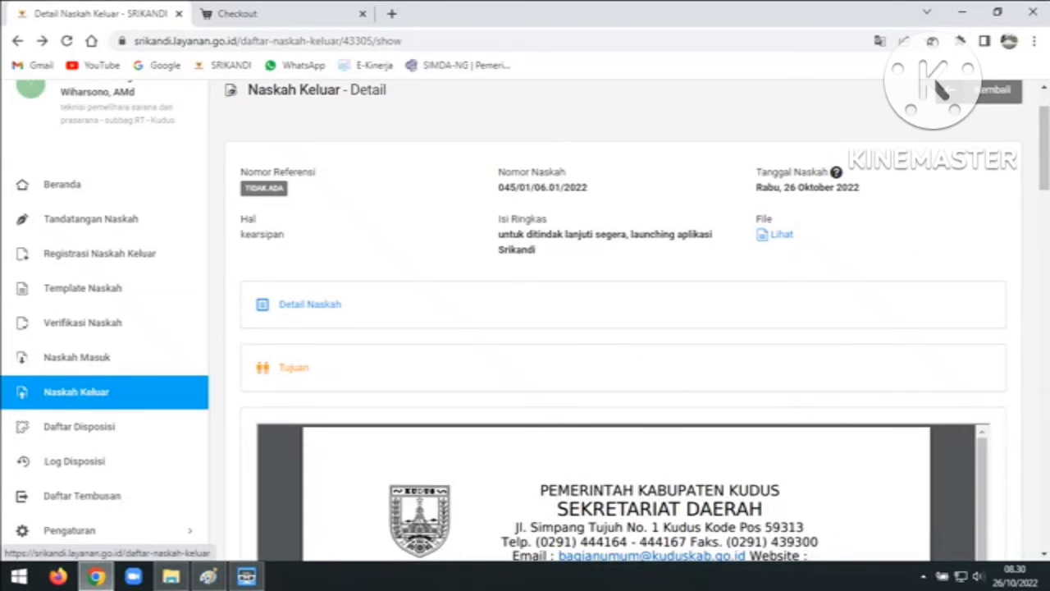
Download SETDA Surat Biasa.docx from Template Naskah and open it in Word
left_click(82, 288)
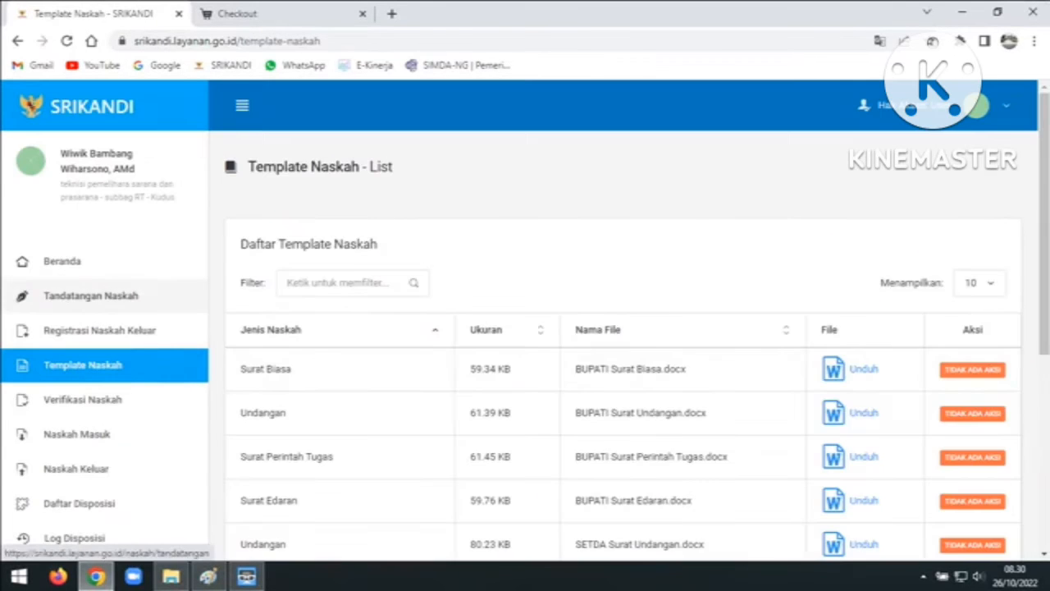
scroll(623, 329, "down", 4)
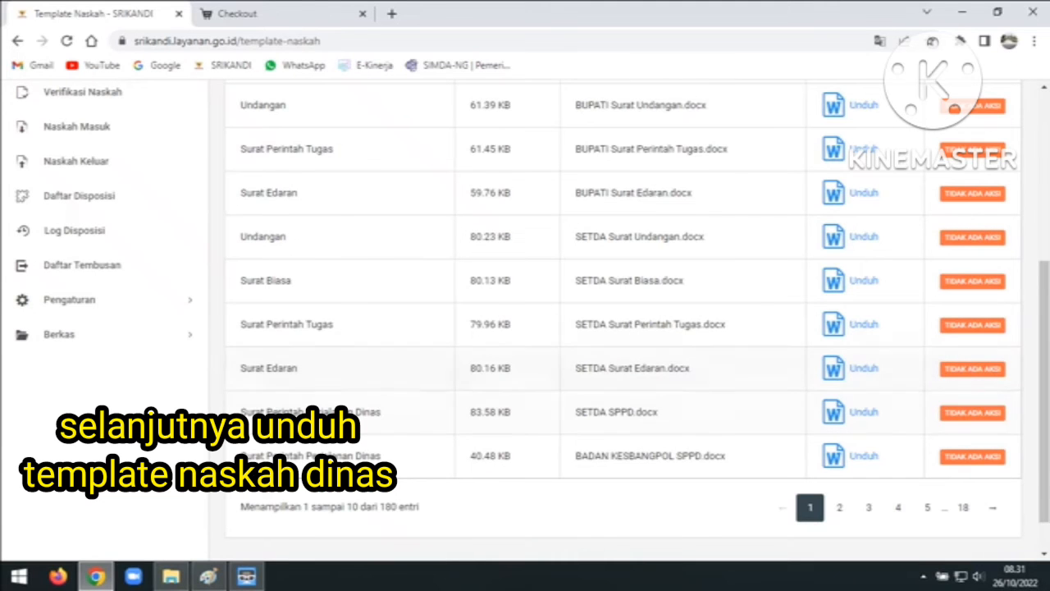
left_click(833, 280)
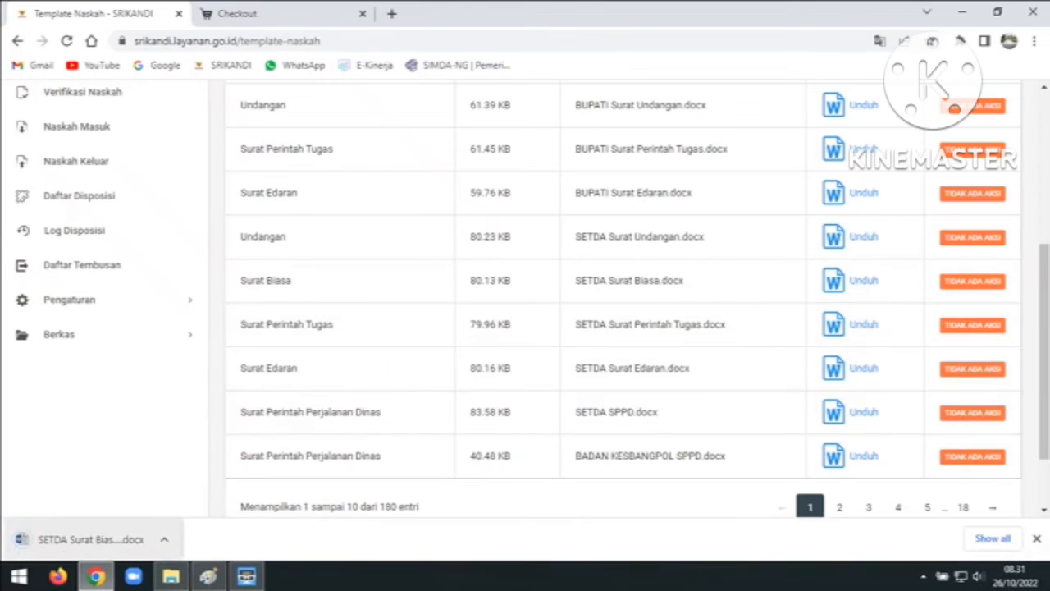
left_click(63, 539)
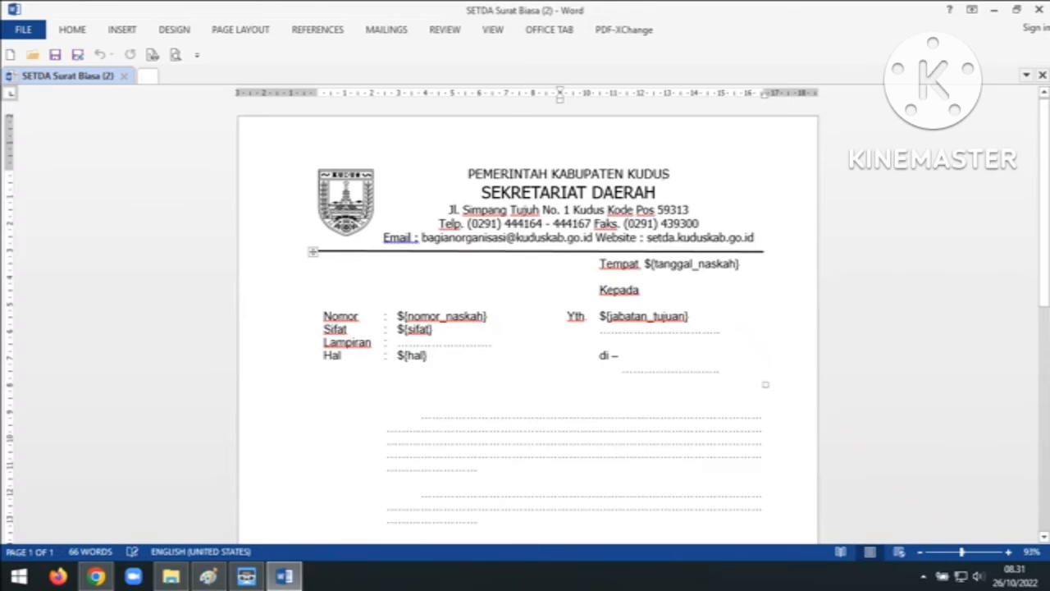
Replace 'Tempat' with 'Kudus' in the letter's date line
left_click(570, 259)
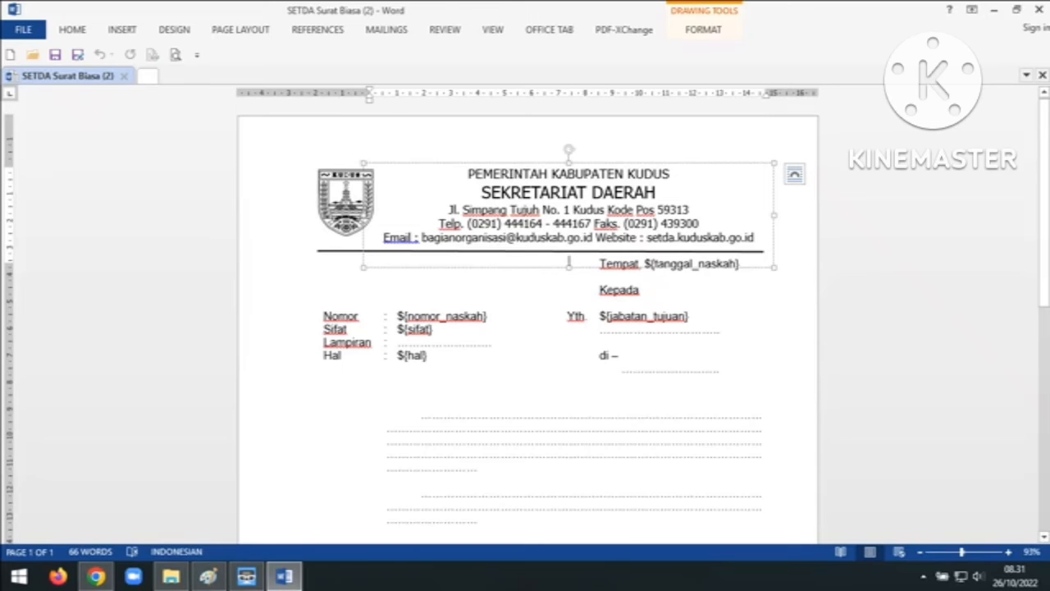
left_click(599, 289)
left_click(637, 277)
left_click(599, 264)
key("Delete")
key("Delete")
key("Delete")
key("Delete")
key("Delete")
key("Delete")
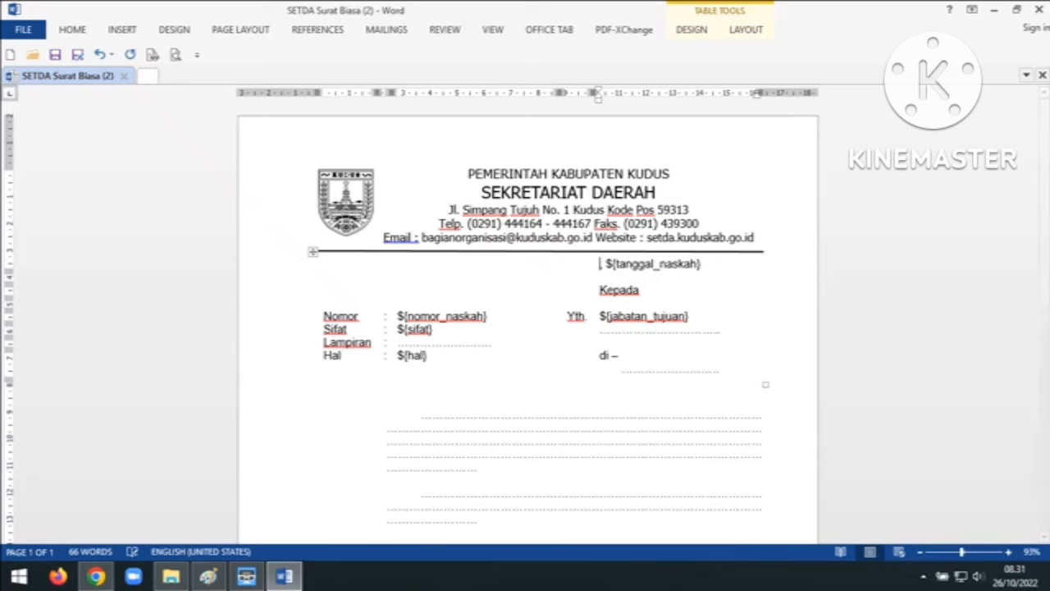
type("Ku")
type("dus,")
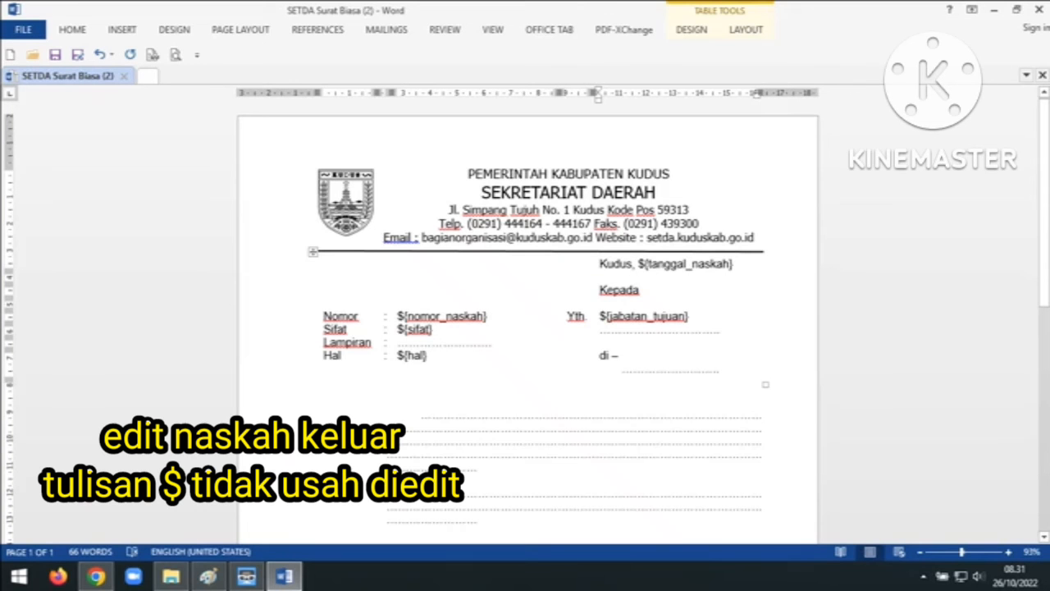
Type KUDUS under 'di –' in place of the dotted line
left_click(623, 369)
type("KUDUS")
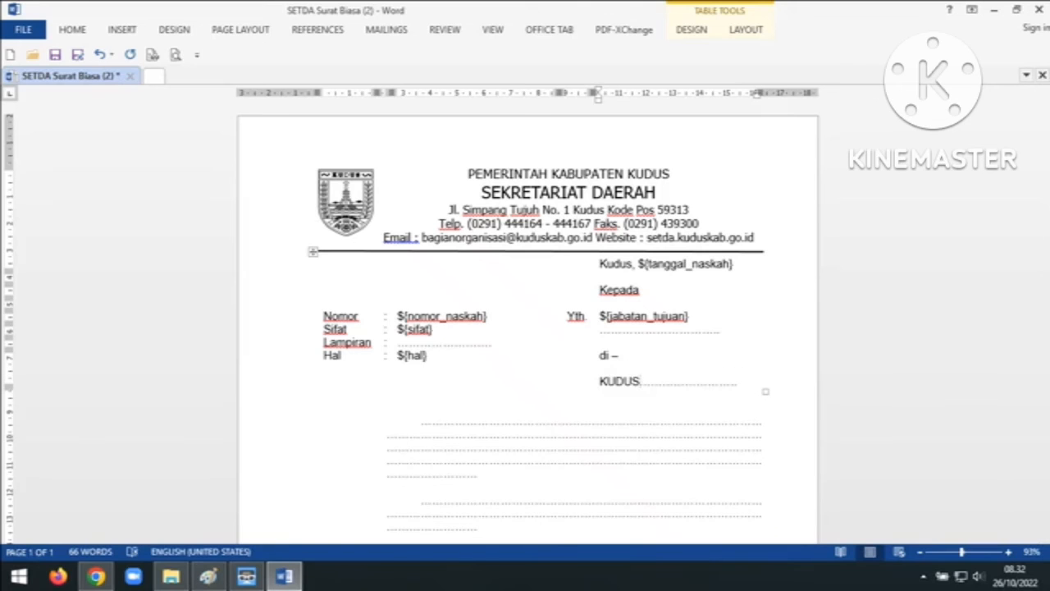
key("Delete")
key("Delete")
key("Delete")
key("Delete")
key("Delete")
key("Delete")
key("Delete")
key("Delete")
key("Delete")
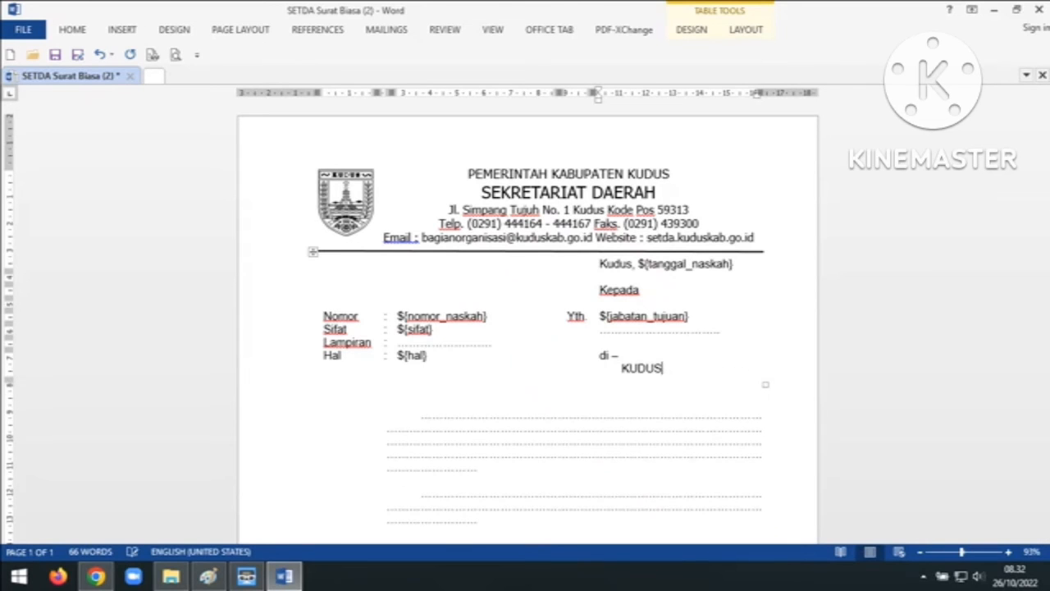
scroll(525, 315, "down", 1)
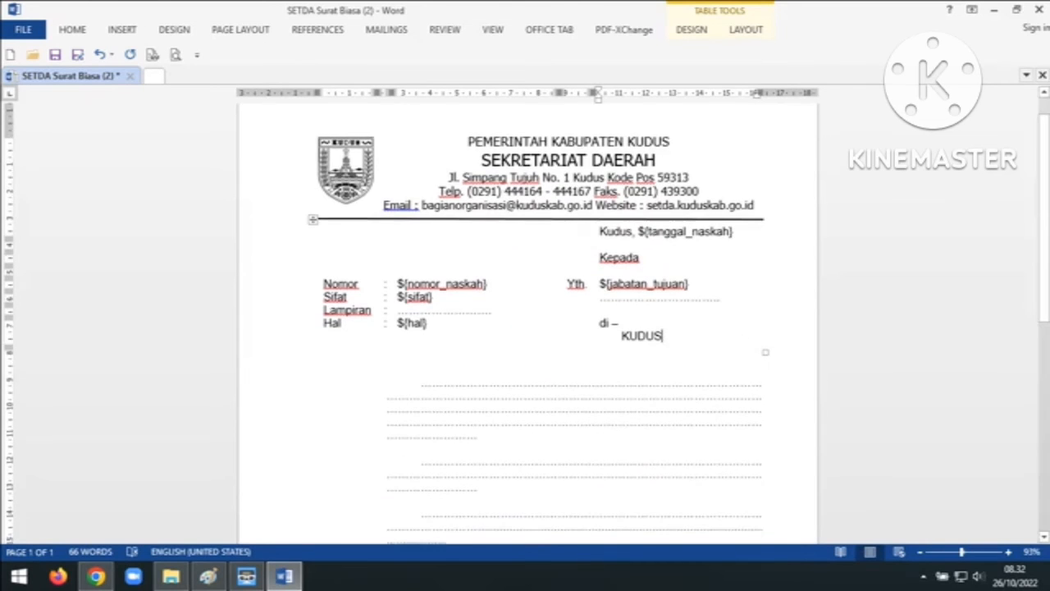
left_click(421, 383)
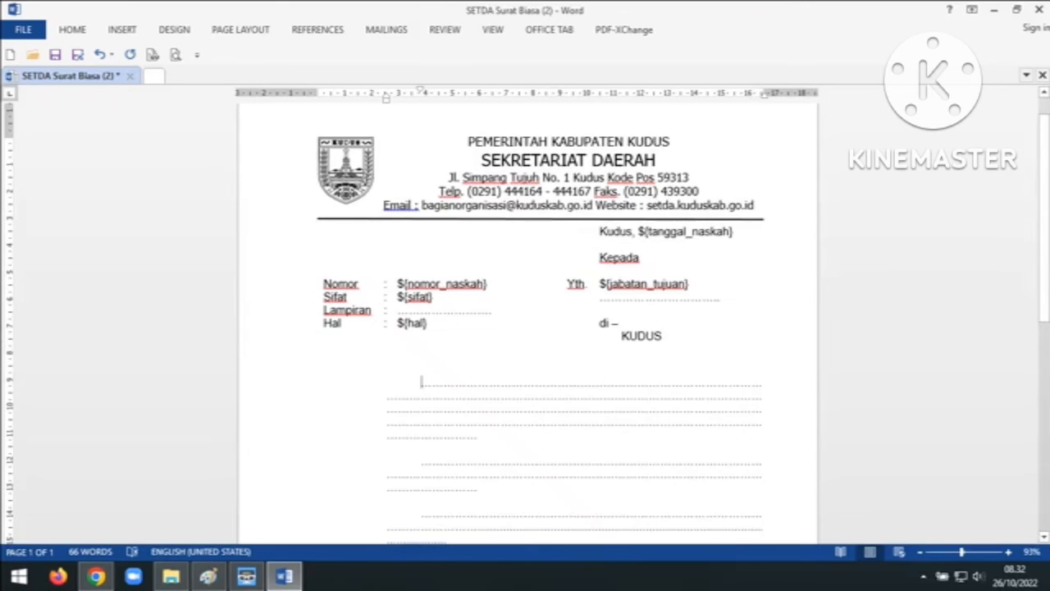
scroll(525, 314, "down", 1)
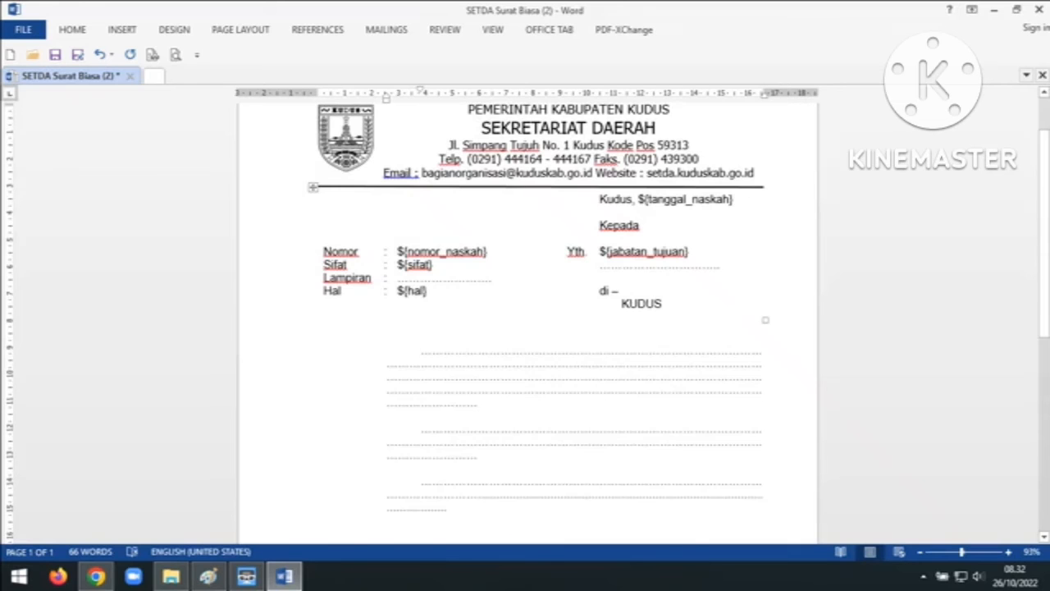
Replace the word Pangkat with Pembina on the signature block's rank line
scroll(525, 324, "down", 4)
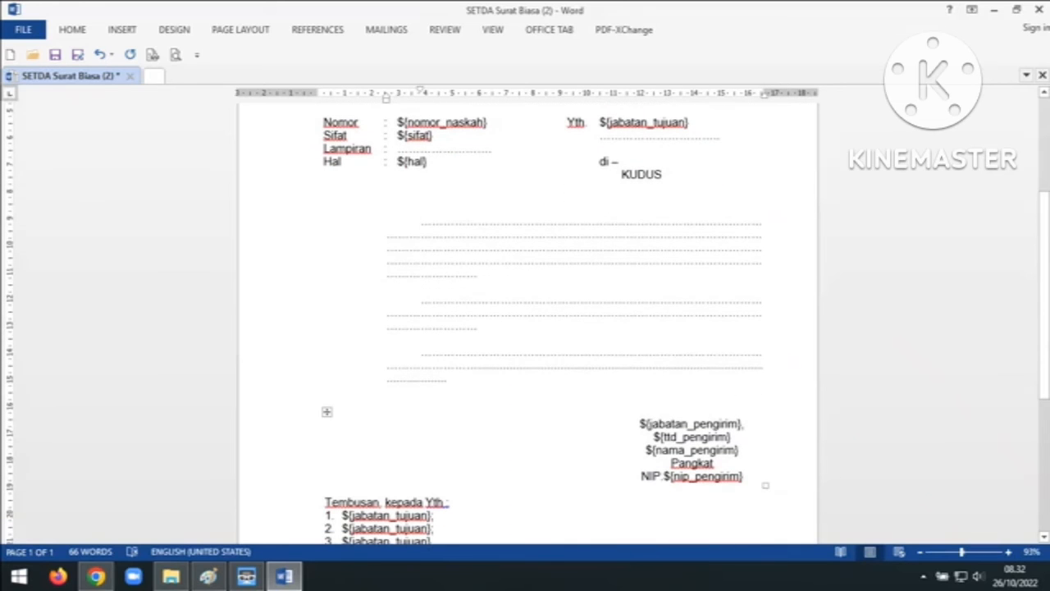
left_click_drag(715, 464, 671, 464)
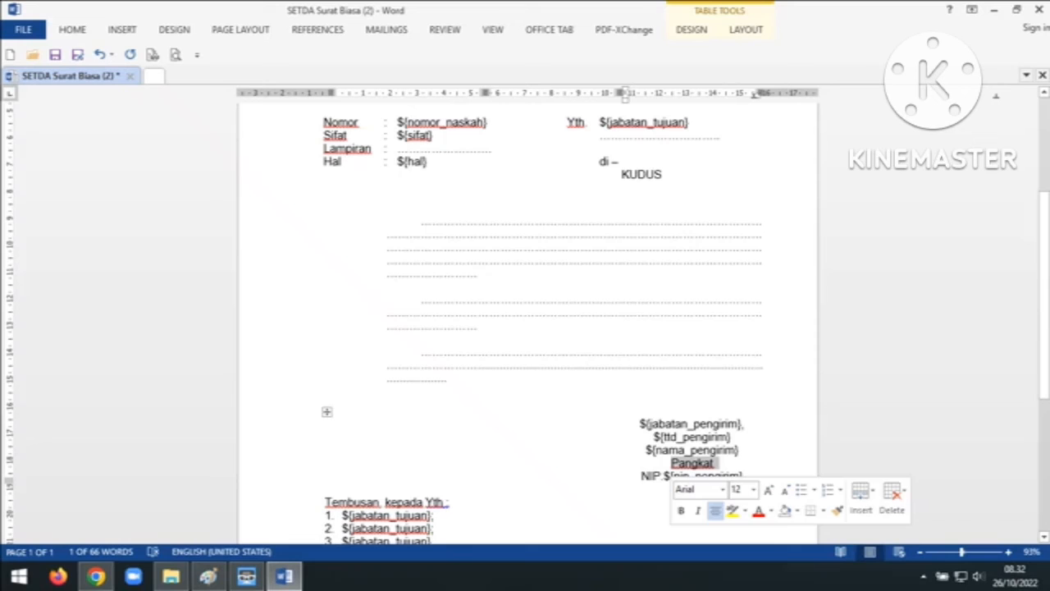
type("Pembina")
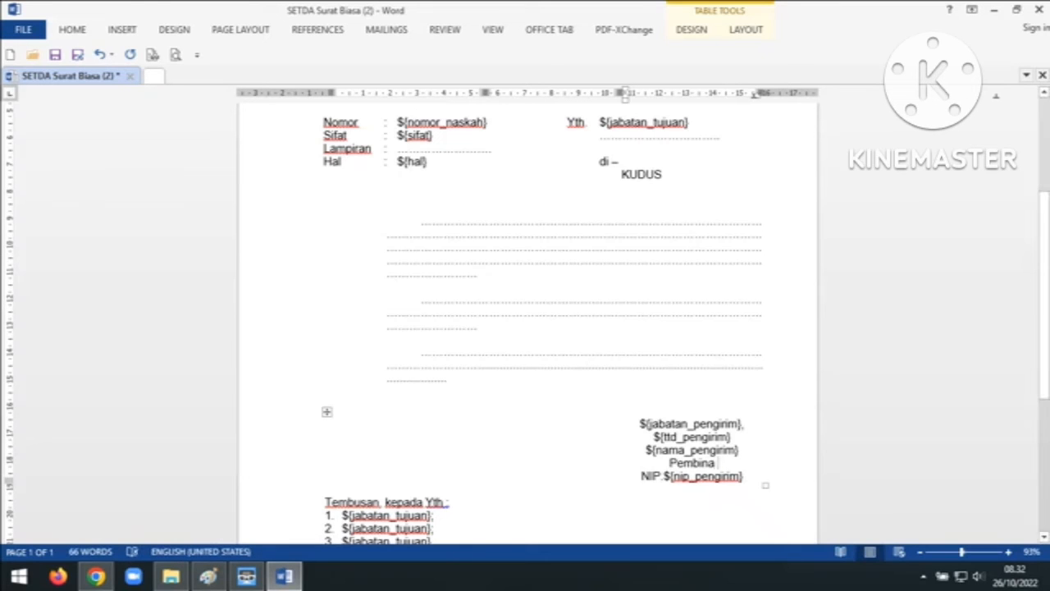
Bring up Word's Save As page for the SETDA Surat Biasa (2) document
scroll(525, 328, "down", 2)
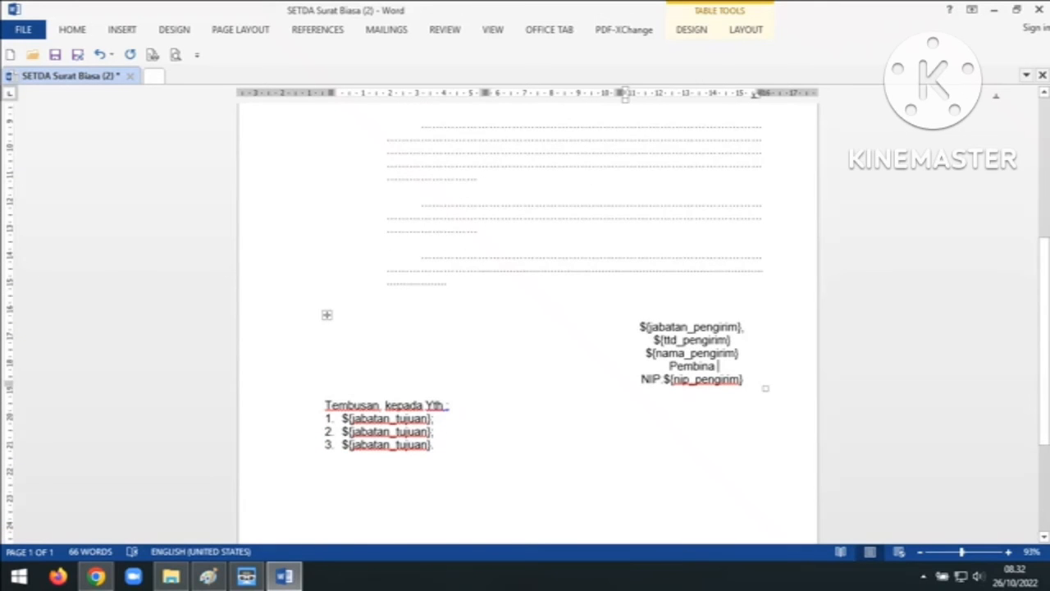
scroll(525, 328, "up", 5)
scroll(525, 328, "up", 1)
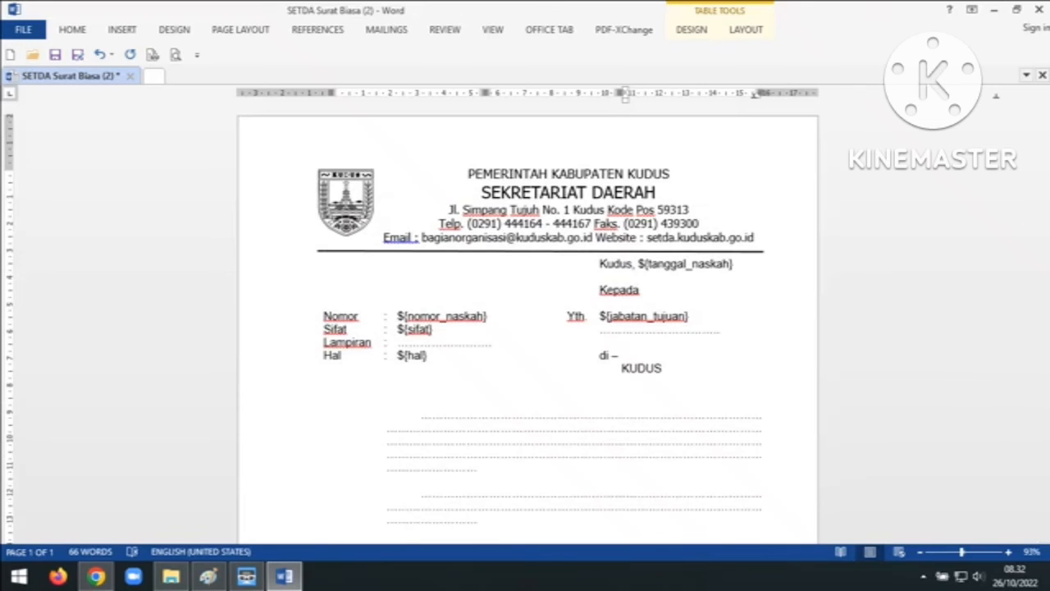
left_click(23, 29)
left_click(36, 184)
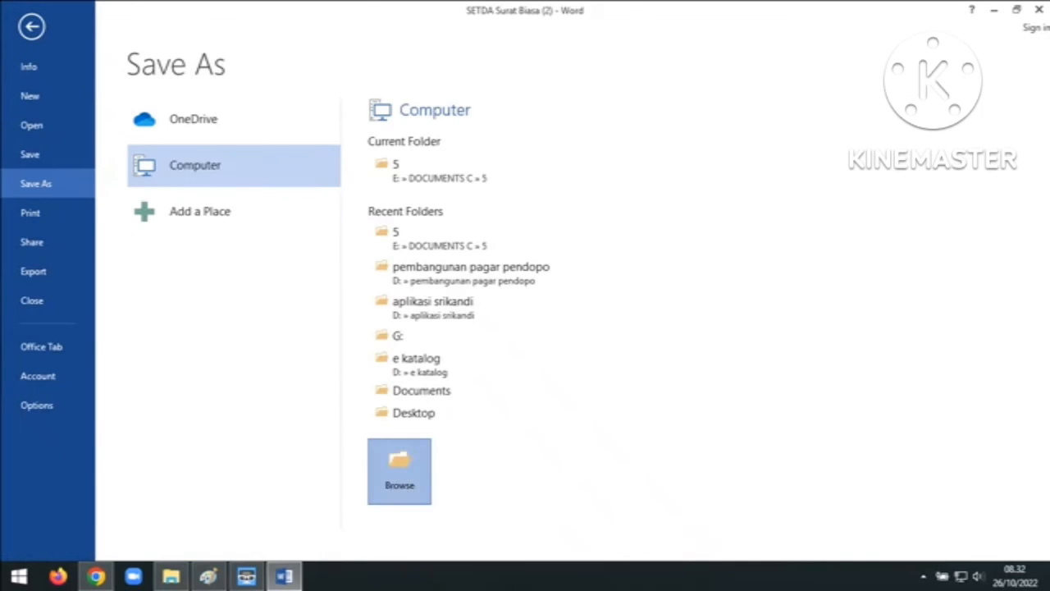
Save the letter as 'SETDA Surat Biasa kearsipan' in D:\aplikasi srikandi\template uji cobamasalah
left_click(400, 472)
left_click(175, 212)
double_click(304, 113)
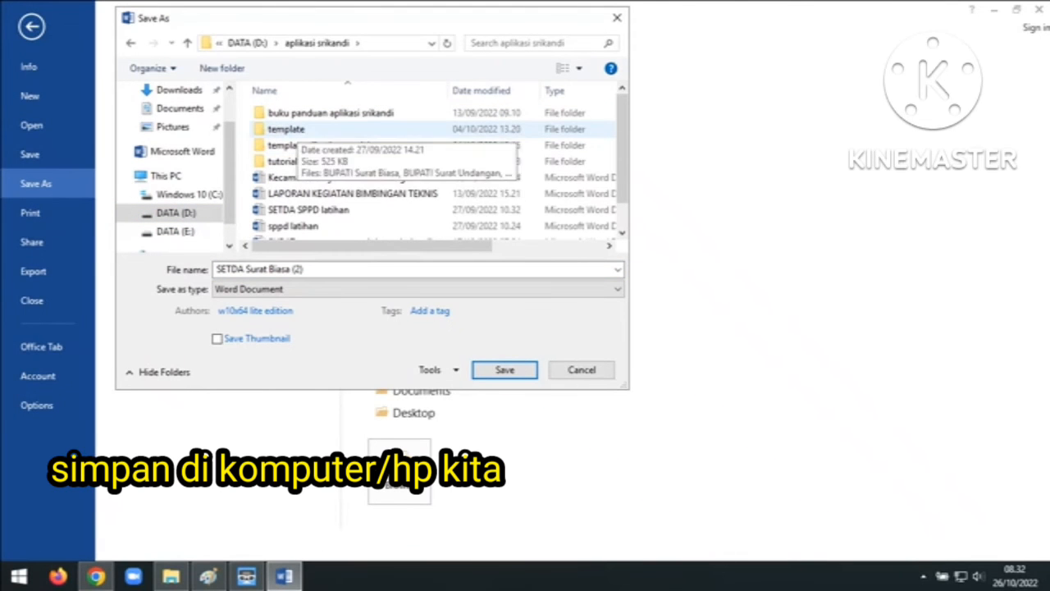
double_click(320, 145)
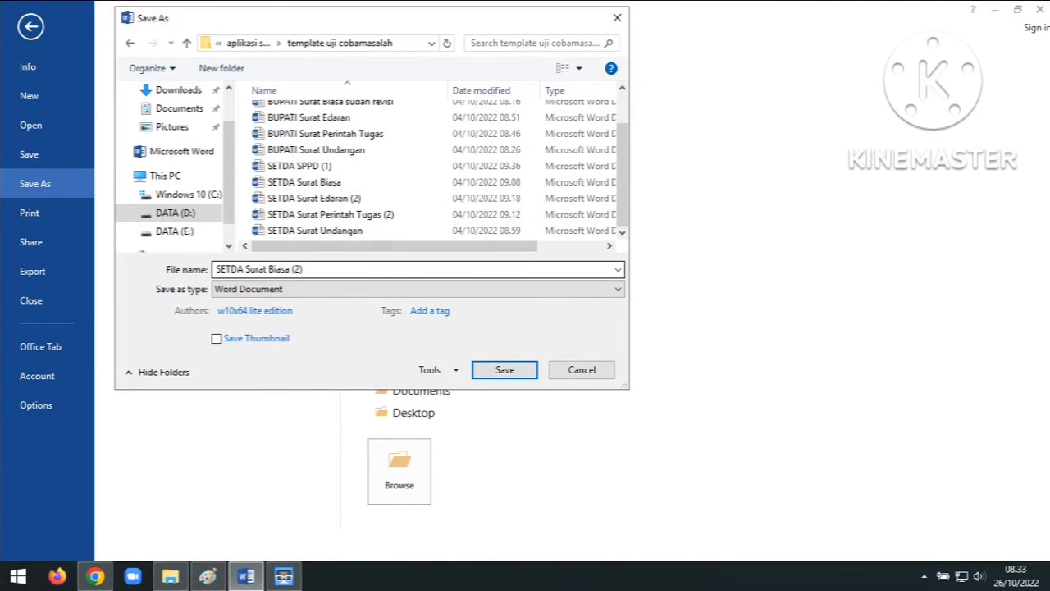
left_click(344, 269)
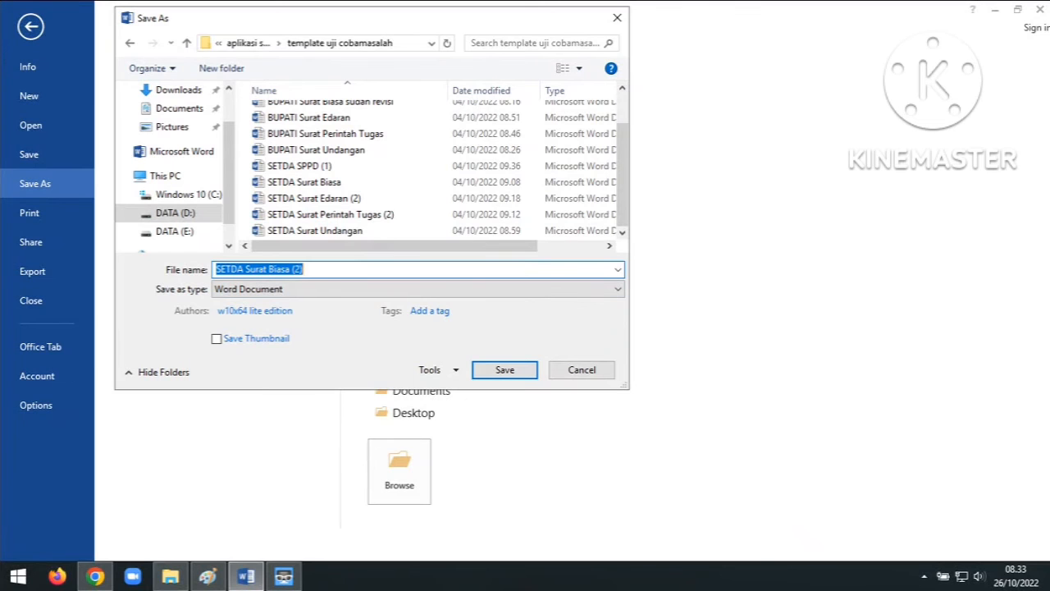
left_click(306, 269)
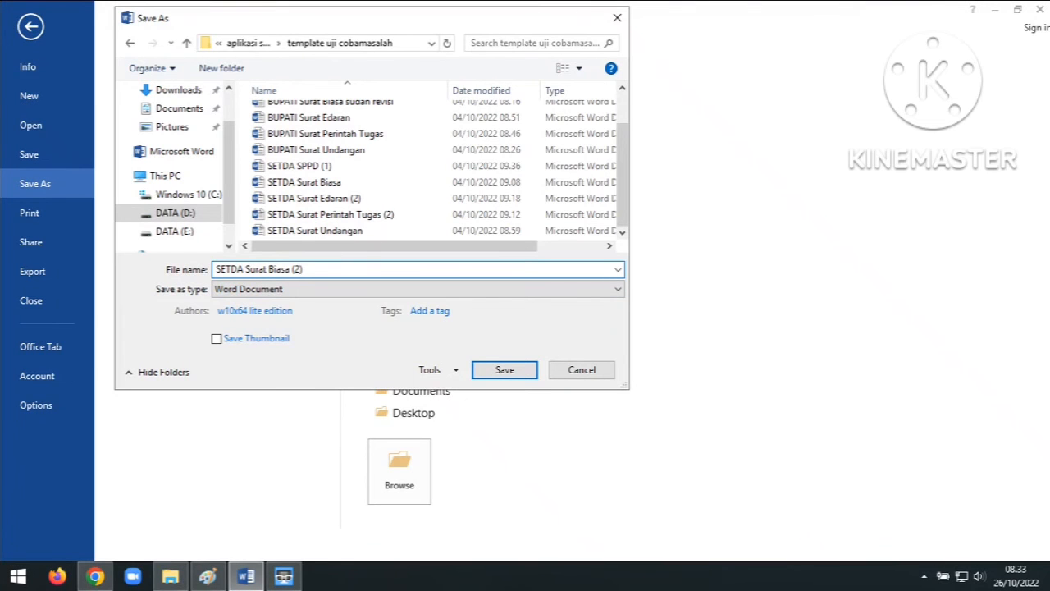
key("BackSpace")
key("BackSpace")
key("BackSpace")
type("kearsipan")
key("Return")
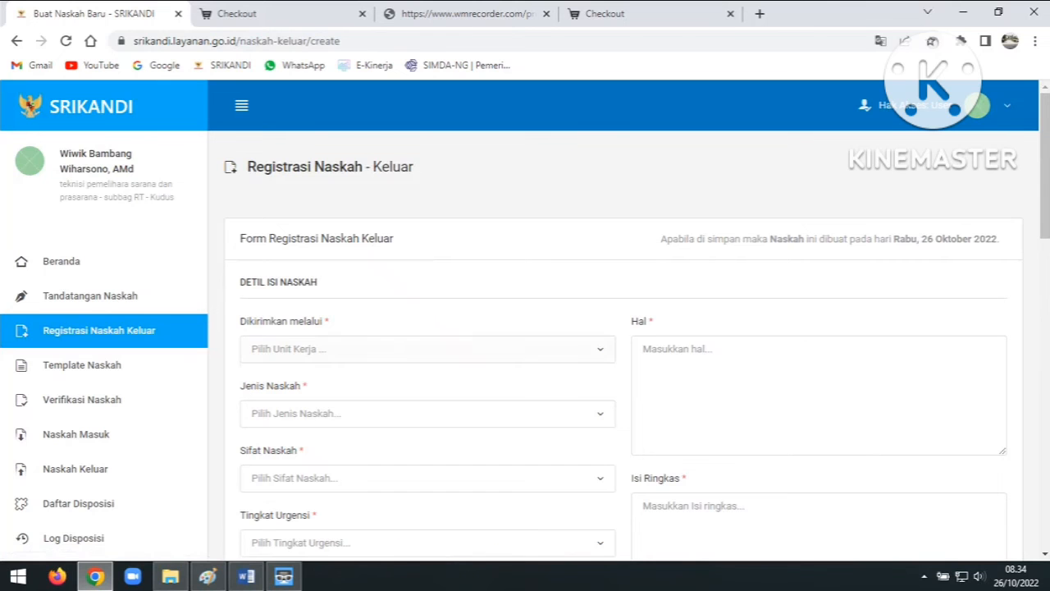
Set the sending unit to Bagian Umum, letter type Surat Biasa, and nature Biasa
left_click(428, 349)
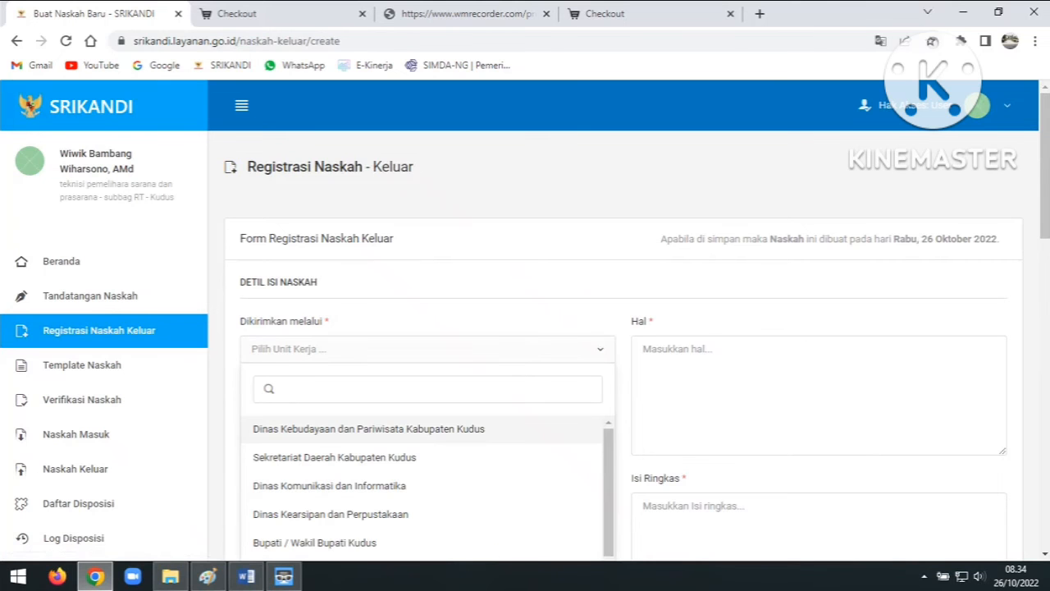
type("ba")
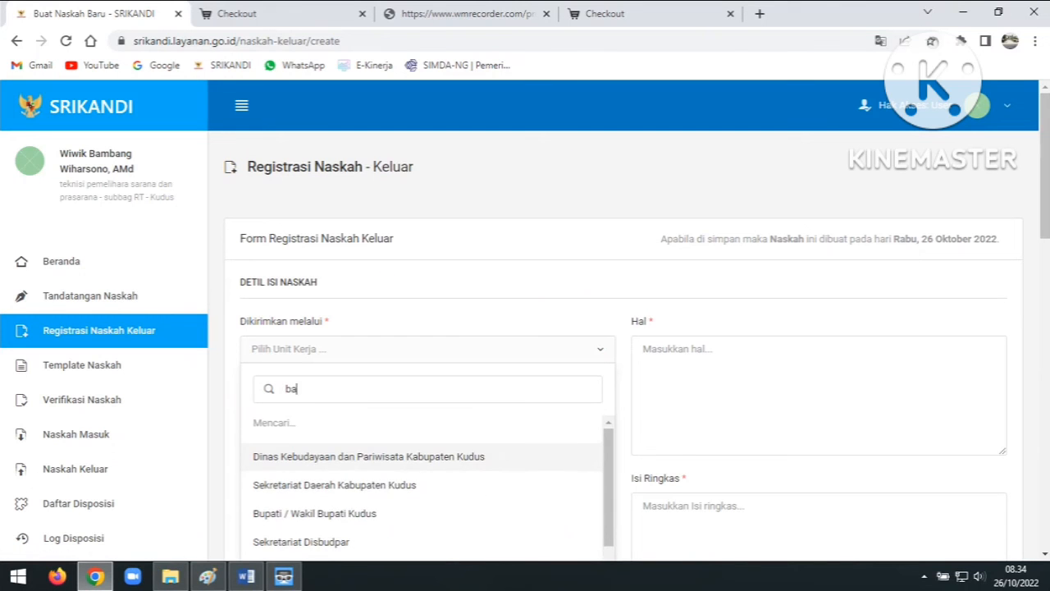
type("gian ")
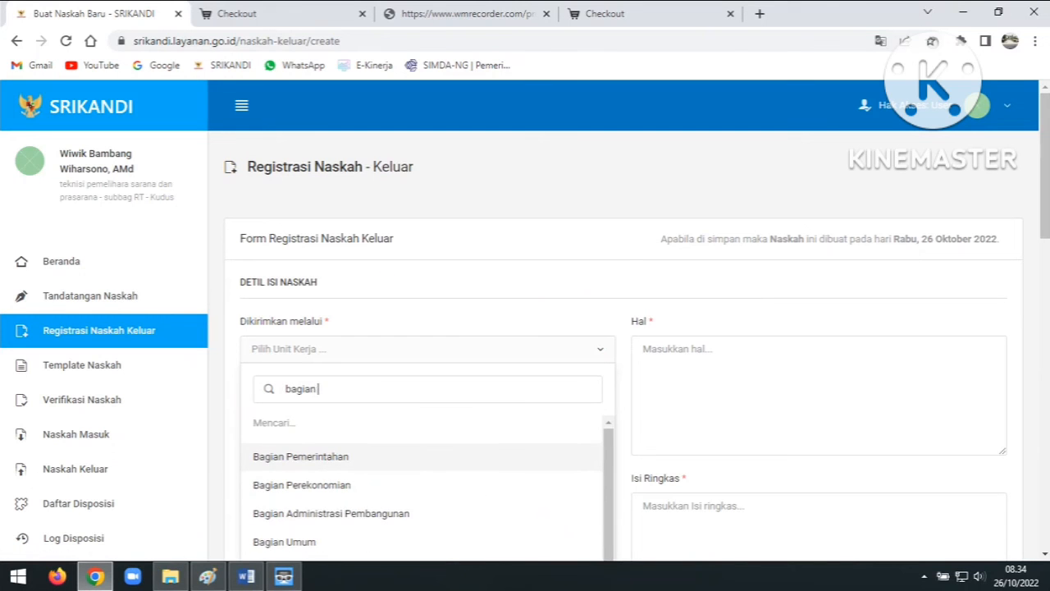
type("umum")
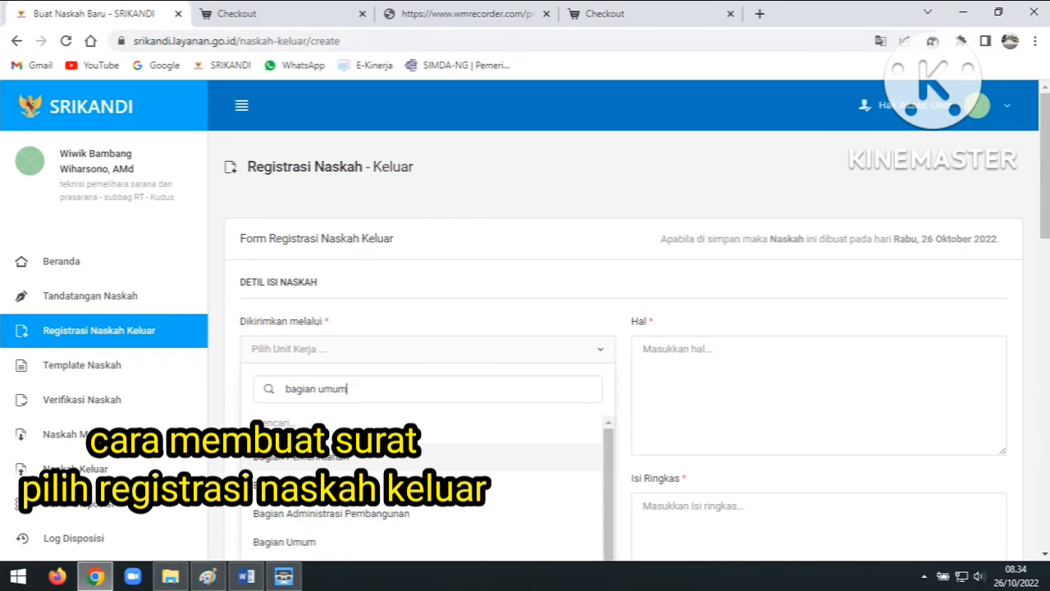
key("Return")
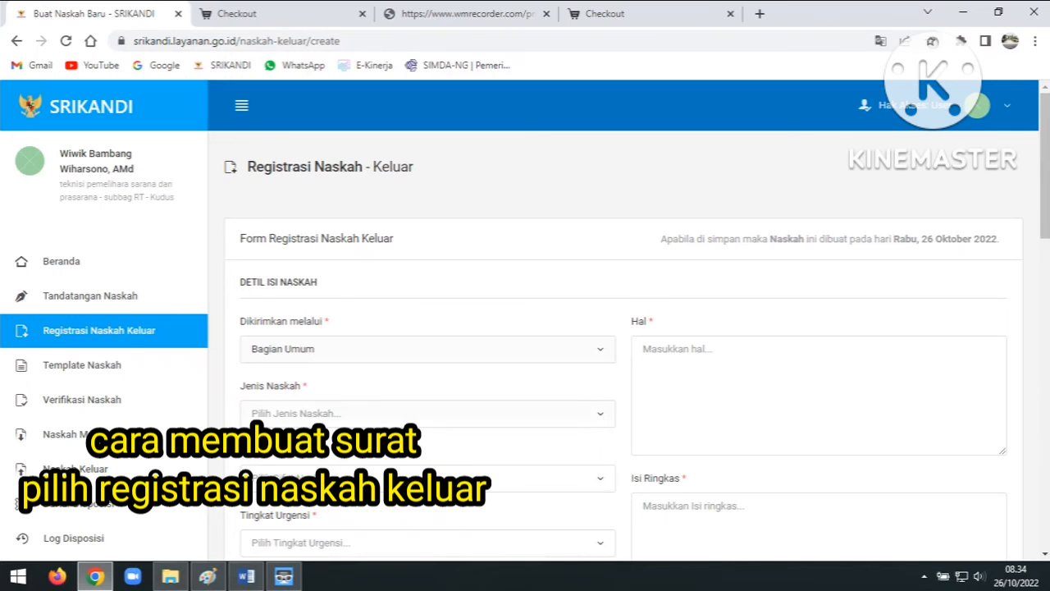
scroll(525, 320, "down", 1)
left_click(427, 336)
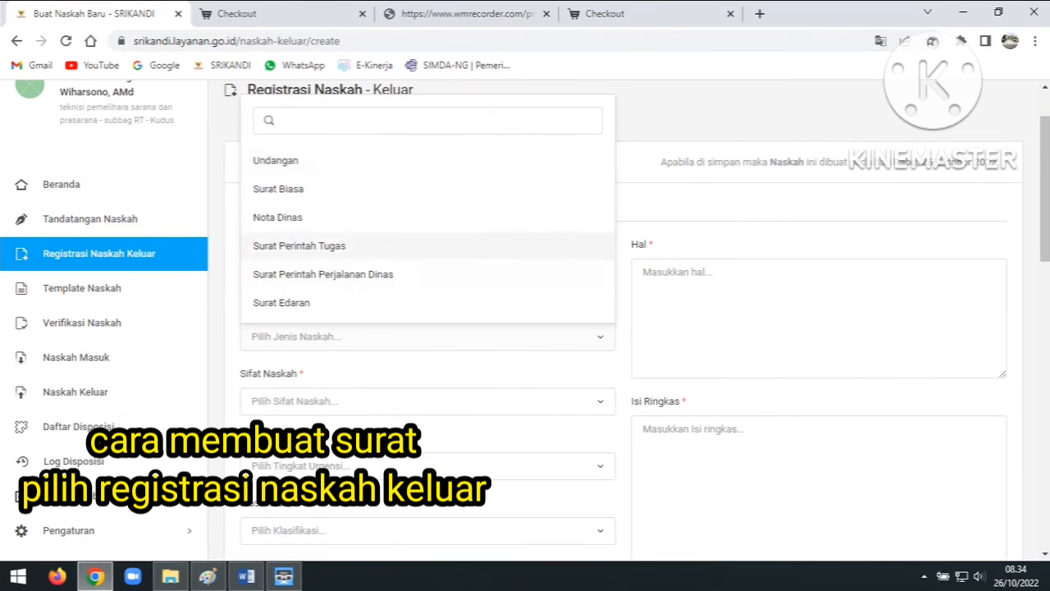
left_click(361, 188)
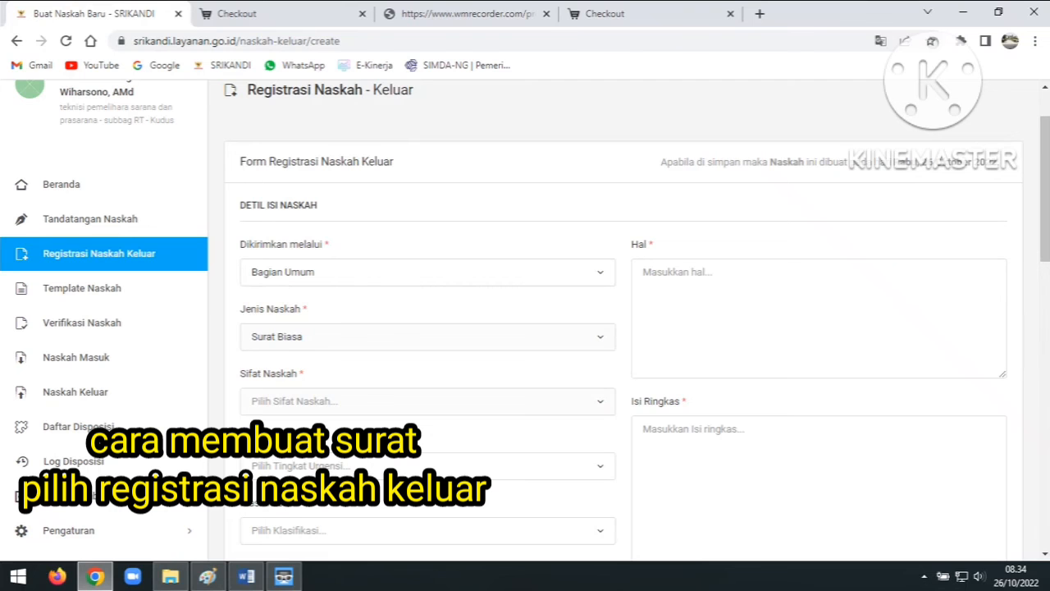
left_click(427, 401)
left_click(428, 481)
Set the urgency to Segera and the classification to 045 - Kearsipan
scroll(428, 481, "down", 2)
left_click(427, 312)
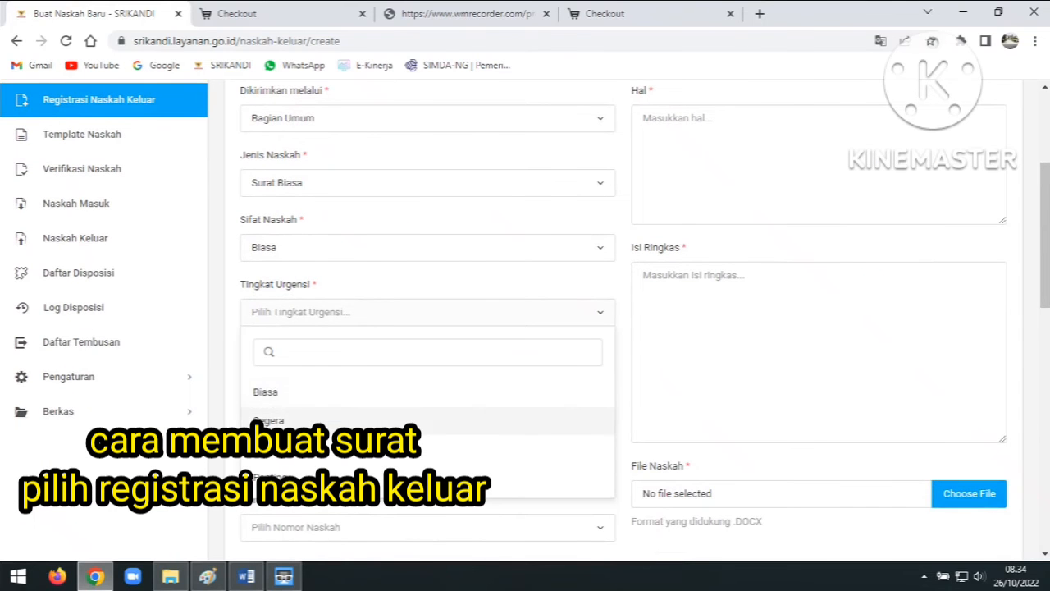
left_click(328, 416)
left_click(427, 376)
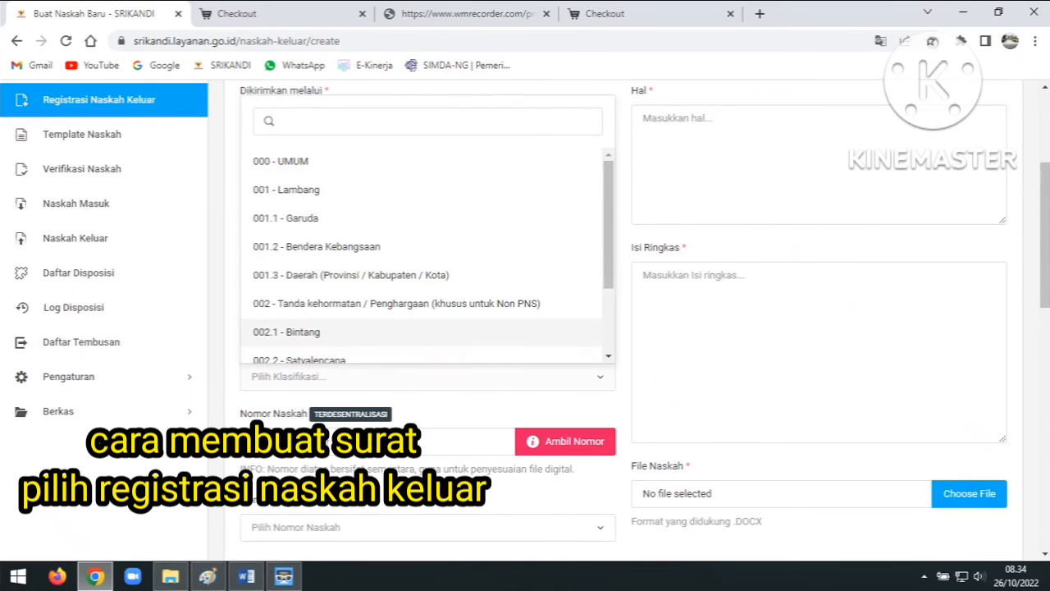
type("045")
key("Return")
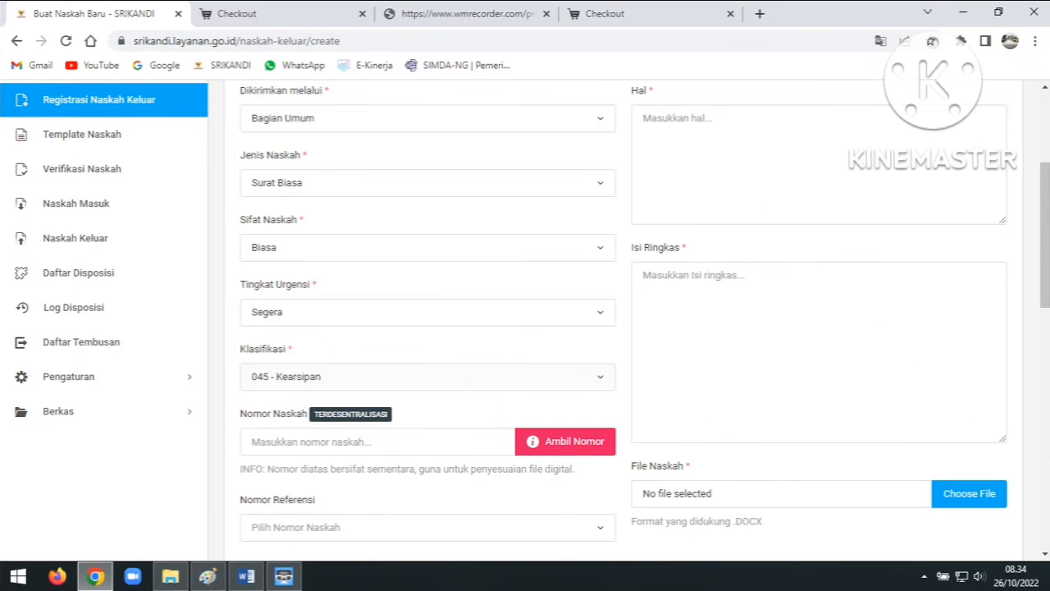
Enter subject 'kearsipan', summary '.....', and letter number 045/02/06.01/2022
left_click(664, 120)
type("kearsipan")
left_click(664, 275)
type(".....")
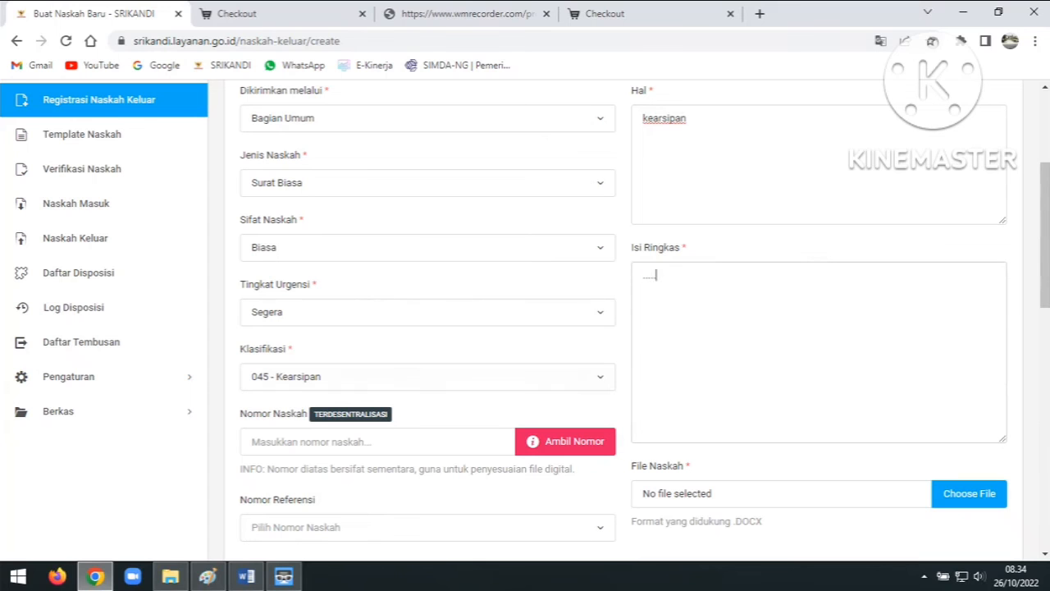
left_click(328, 442)
type("045/")
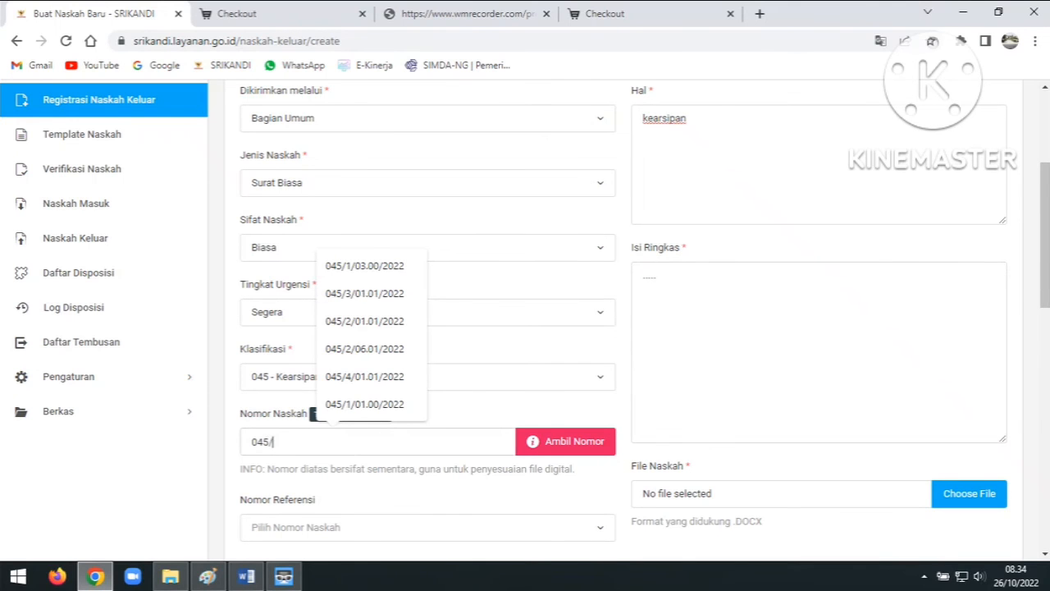
type("02/02/")
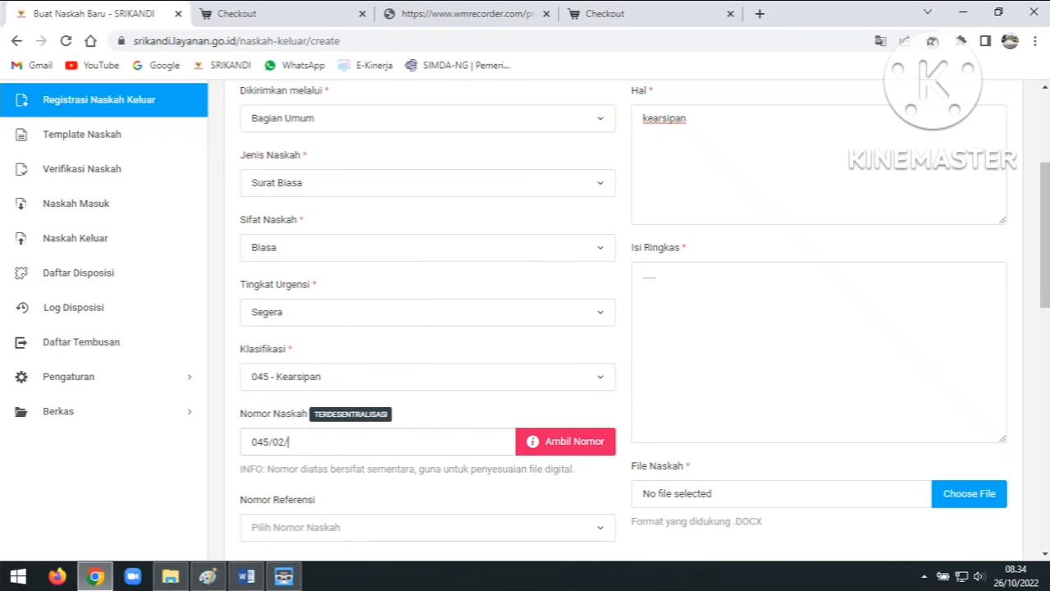
type("6.01/2022")
scroll(525, 315, "down", 2)
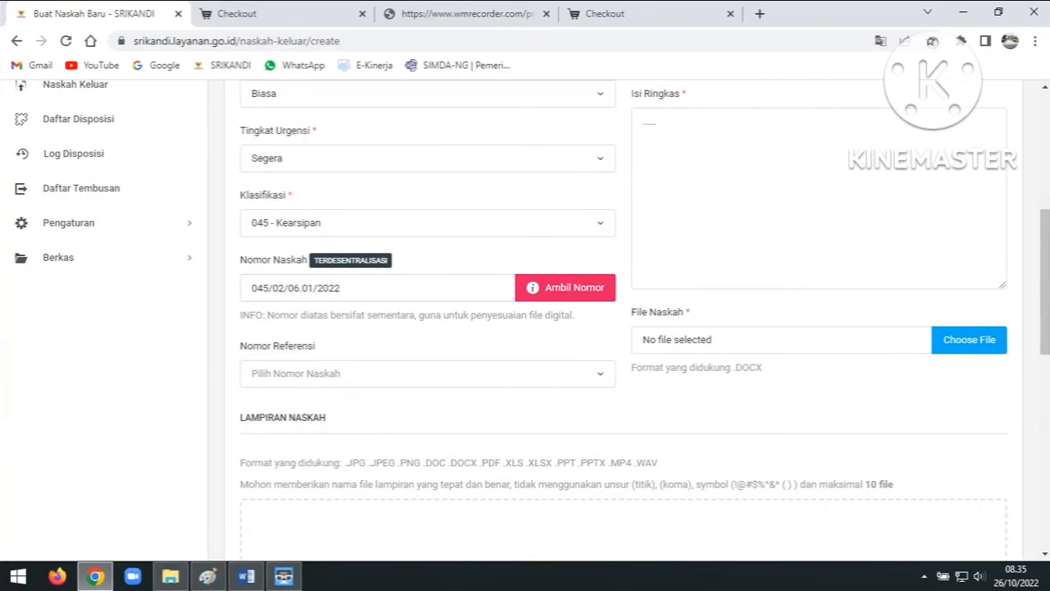
Attach SETDA Surat Biasa kearsipan.docx from D:\aplikasi srikandi\template uji cobamasalah as the document file
left_click(968, 340)
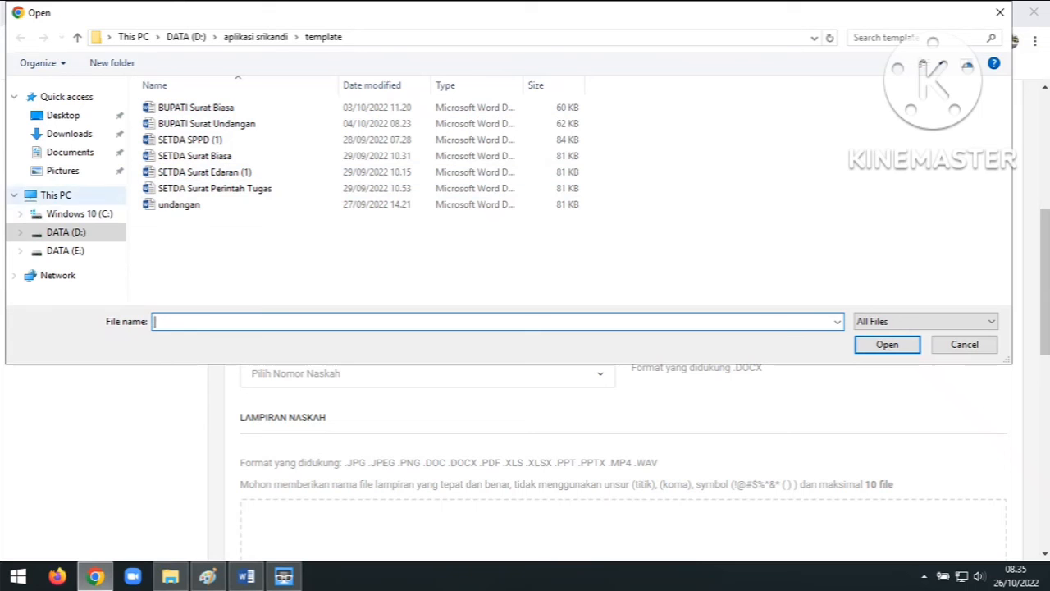
left_click(73, 232)
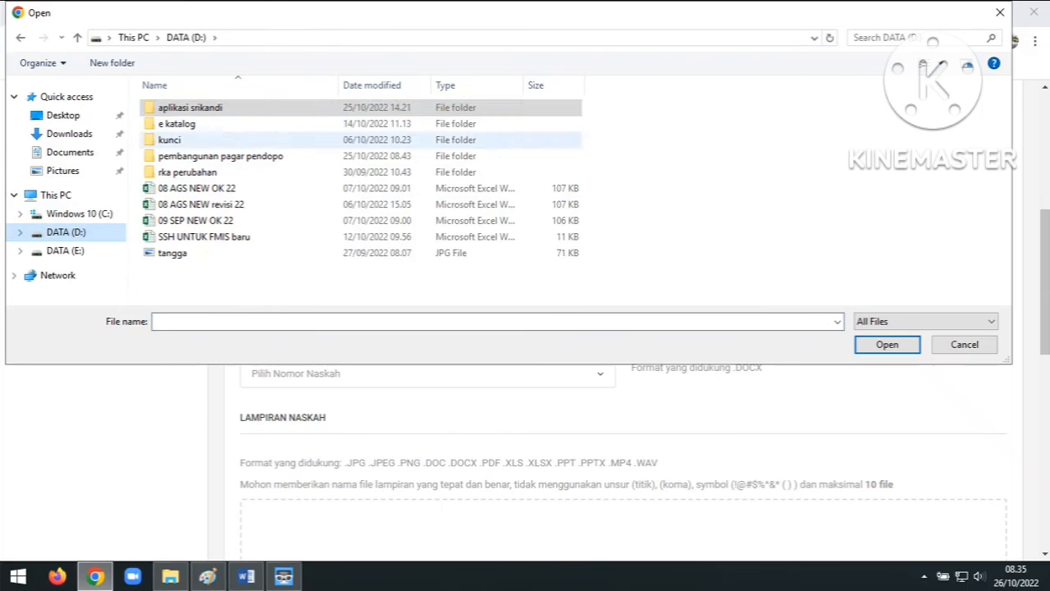
double_click(188, 108)
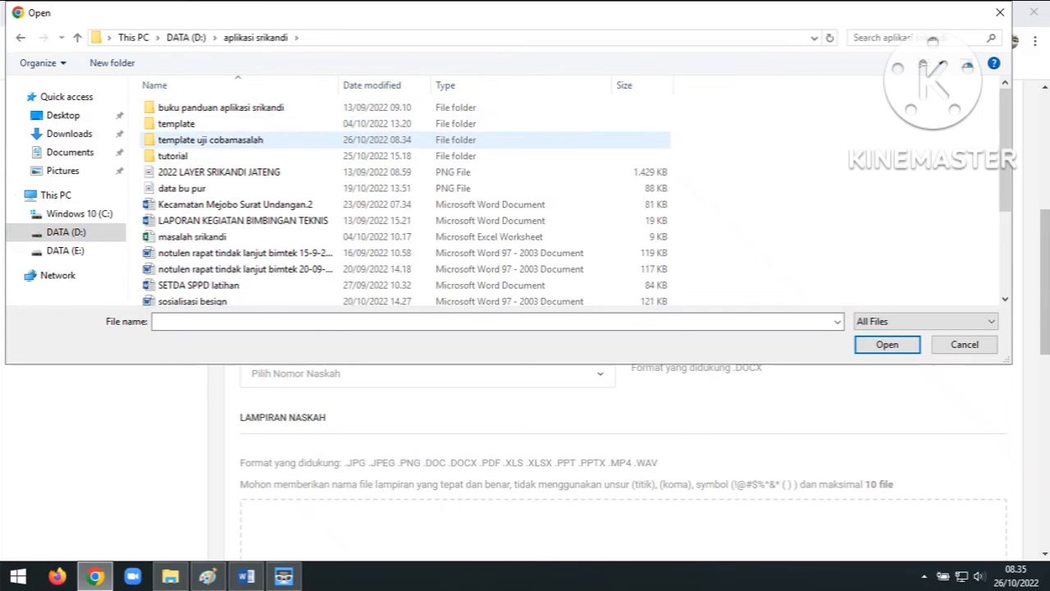
double_click(193, 139)
scroll(201, 171, "down", 2)
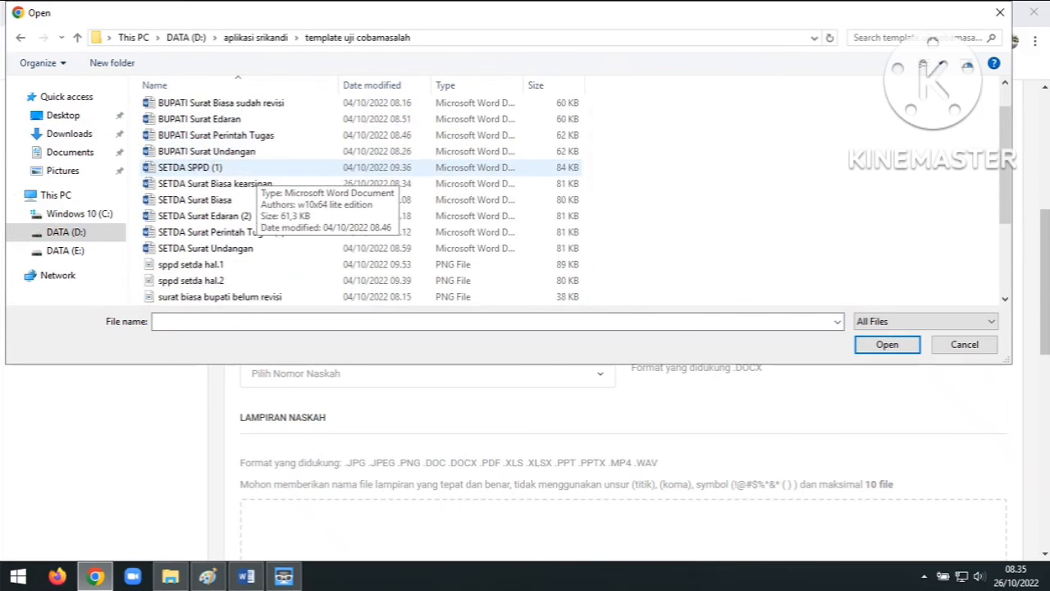
double_click(215, 134)
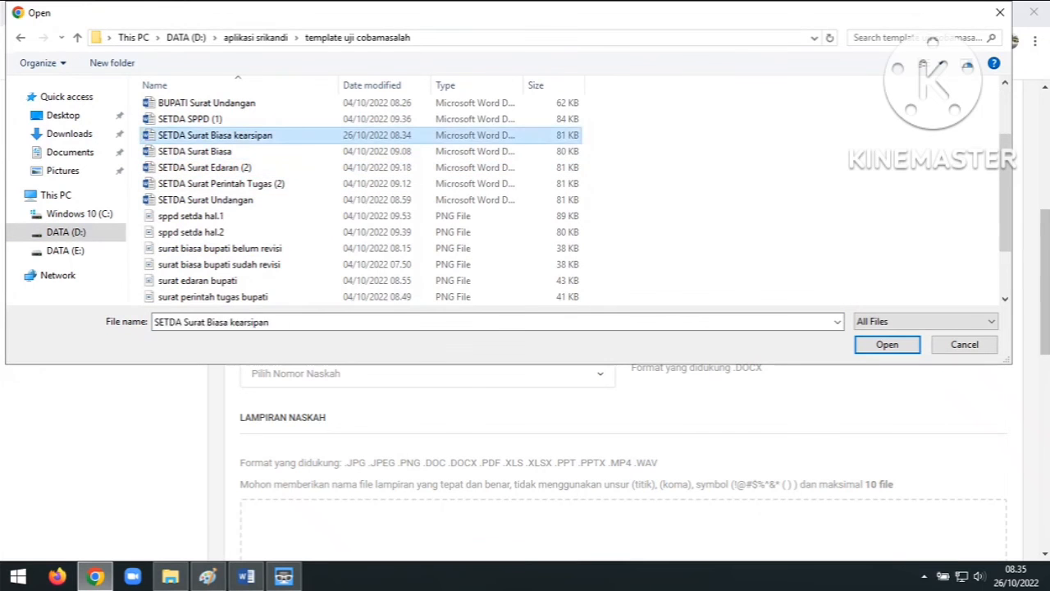
scroll(623, 320, "down", 6)
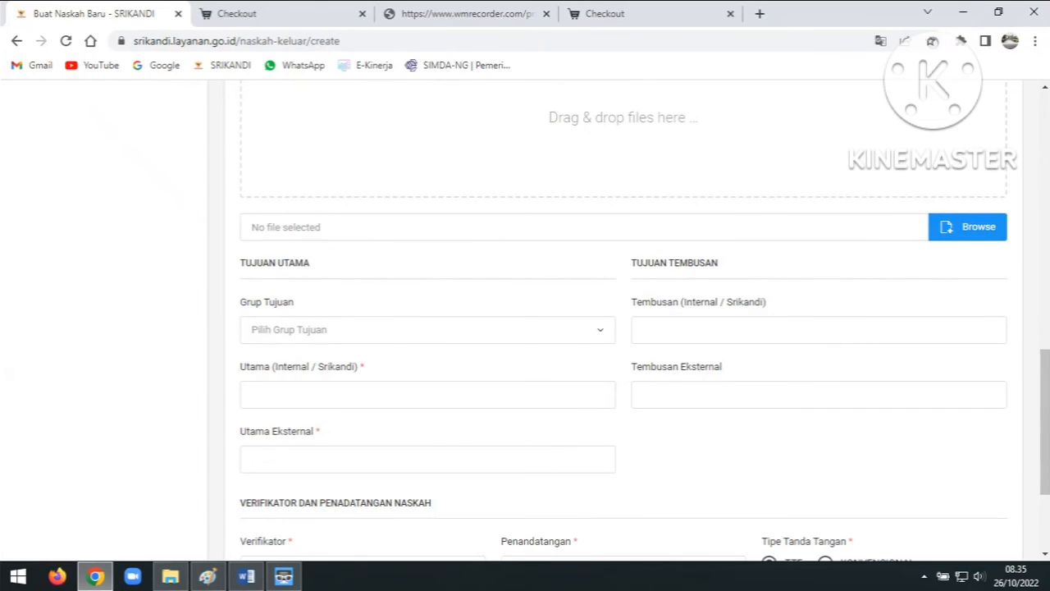
Add the suggested official as the letter's main internal recipient
scroll(623, 320, "down", 1)
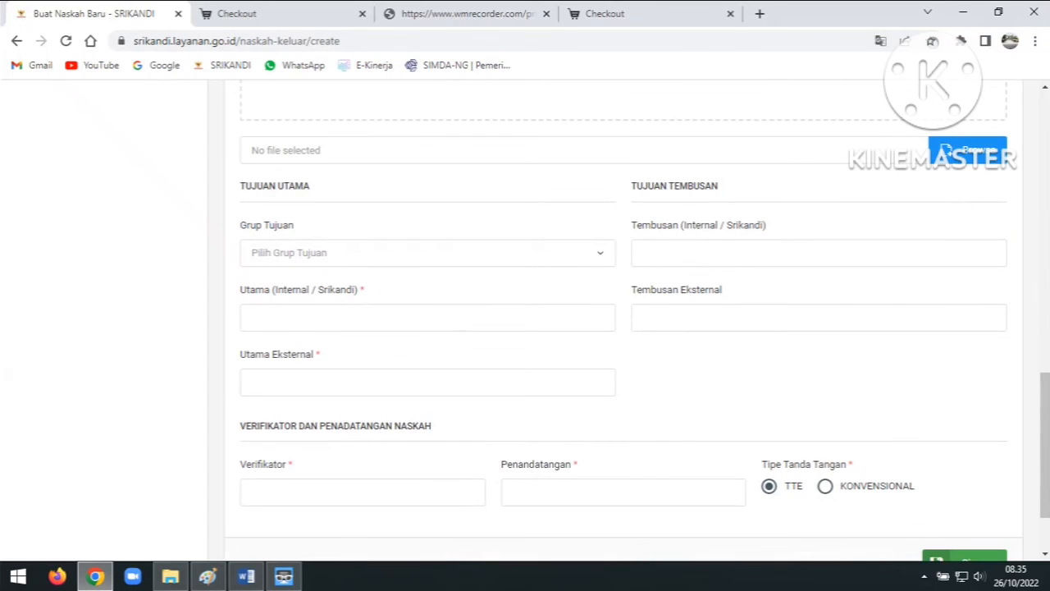
left_click(427, 318)
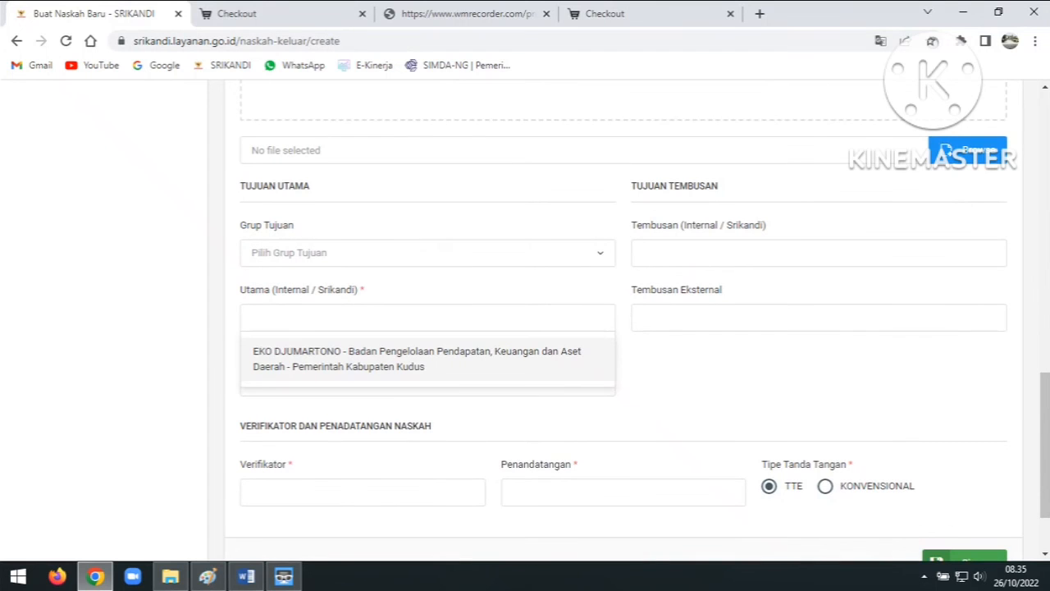
left_click(428, 358)
scroll(623, 320, "down", 2)
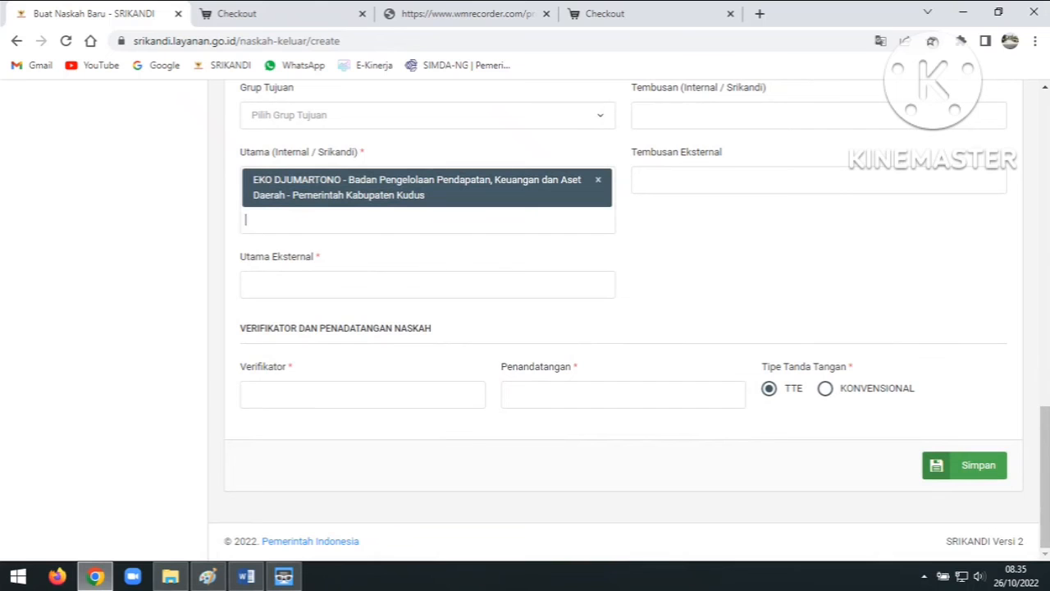
Assign the suggested official as verifier and the section head as signer, then save
left_click(363, 394)
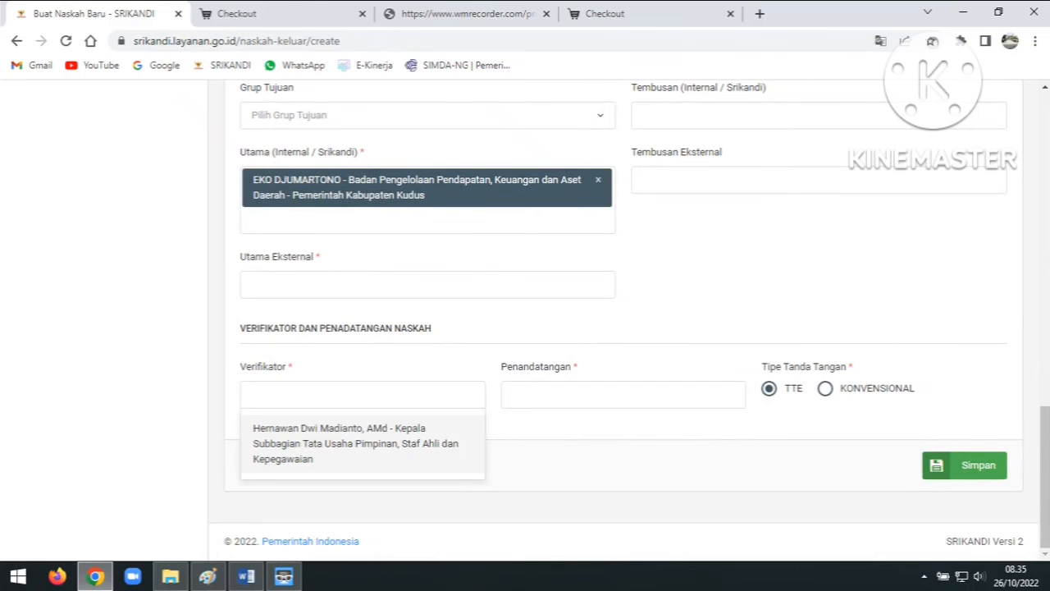
left_click(355, 443)
left_click(624, 394)
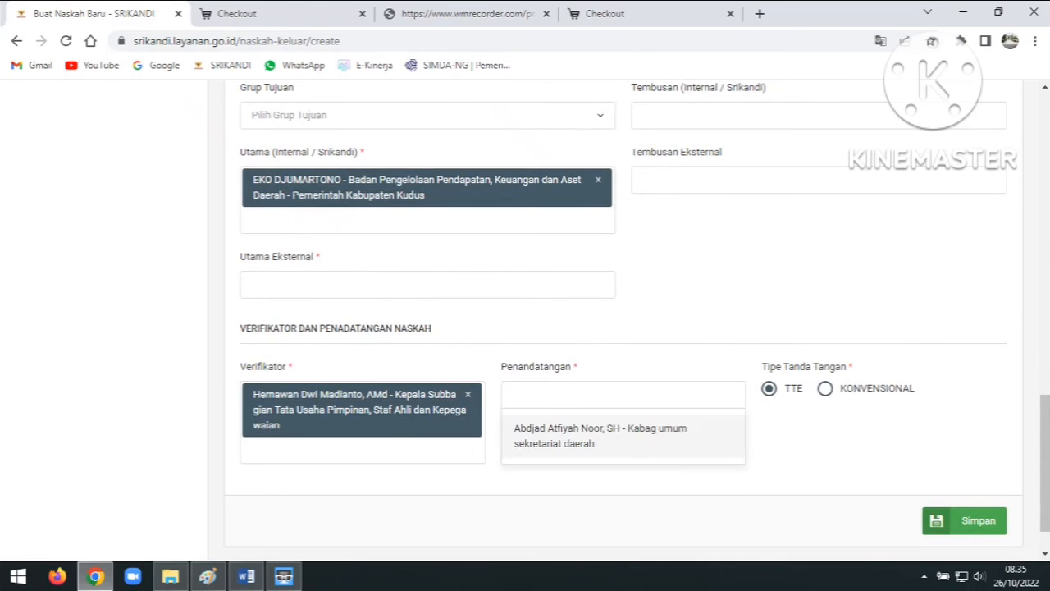
left_click(622, 436)
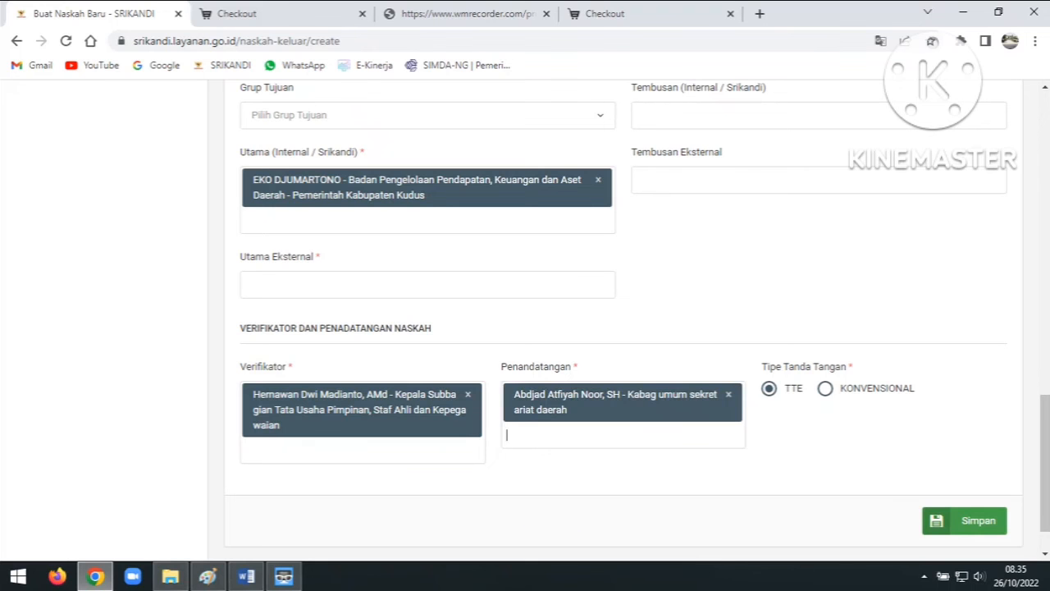
left_click(964, 521)
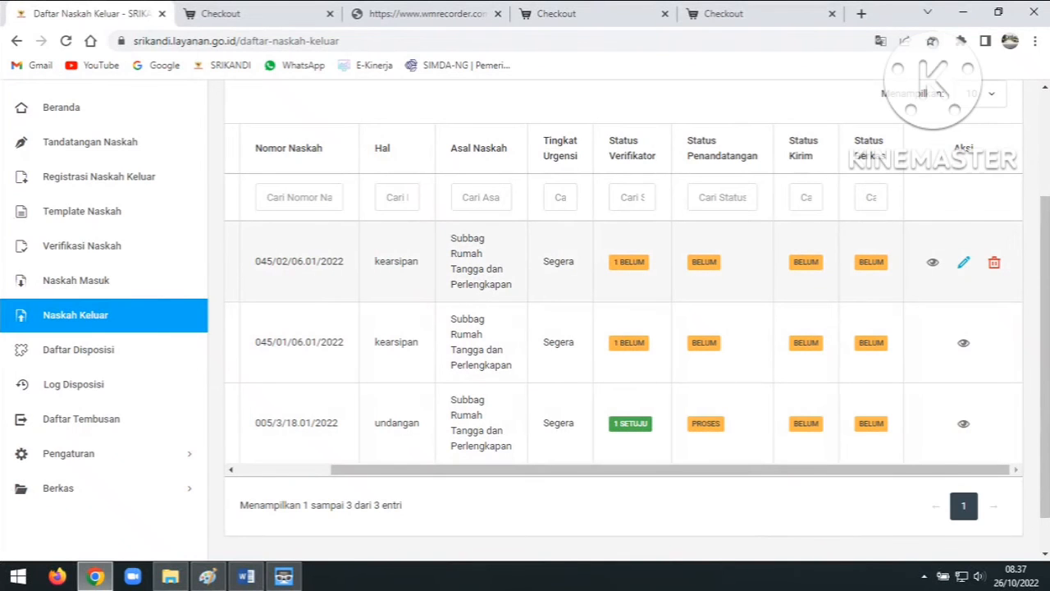
Open the detail page of letter 045/02/06.01/2022 and scroll through its letter preview
left_click(932, 262)
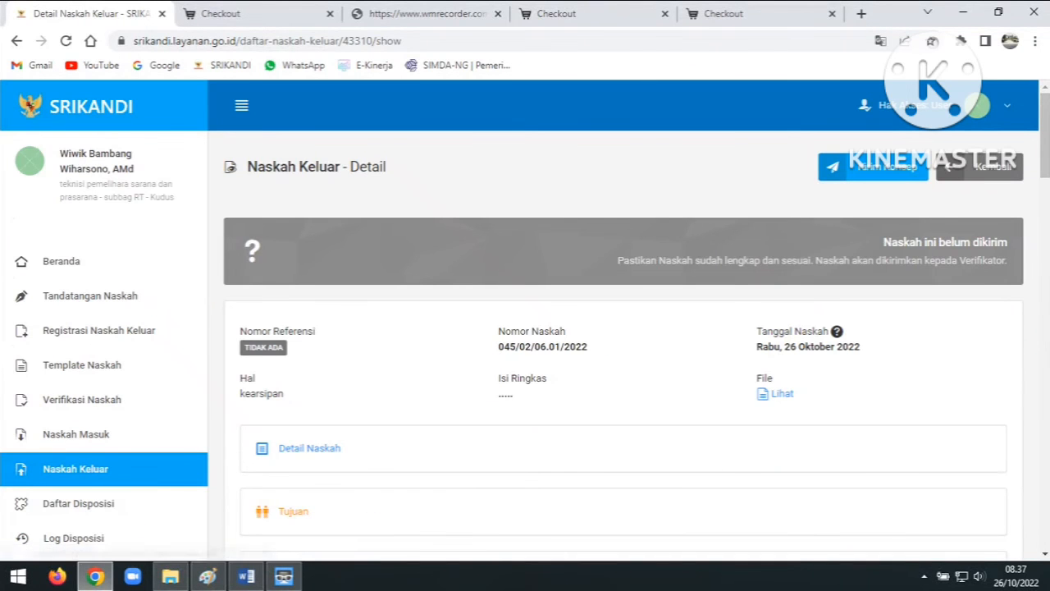
scroll(525, 320, "down", 3)
scroll(615, 411, "down", 3)
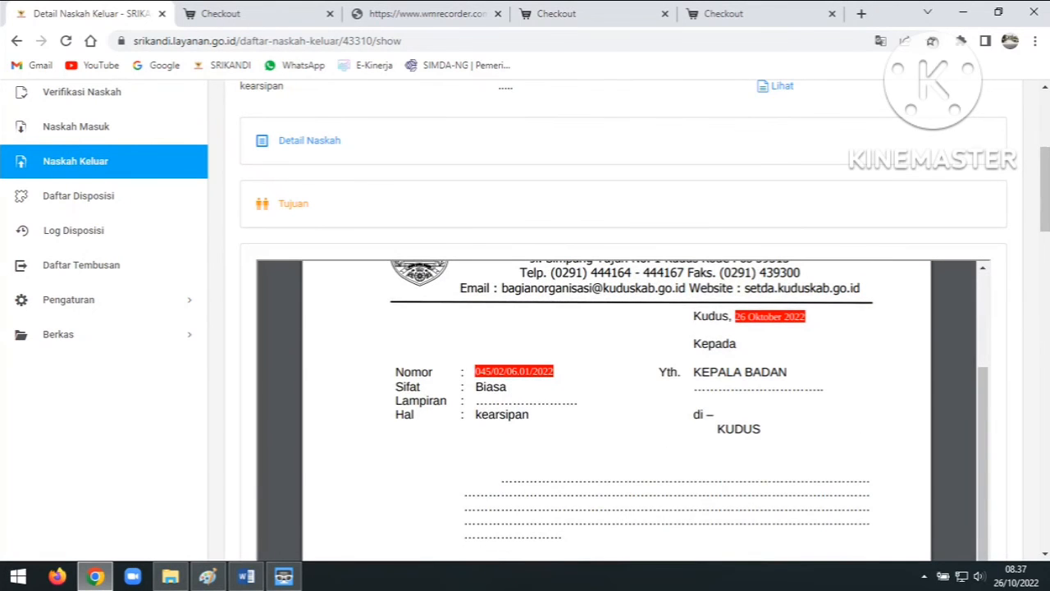
scroll(623, 369, "down", 1)
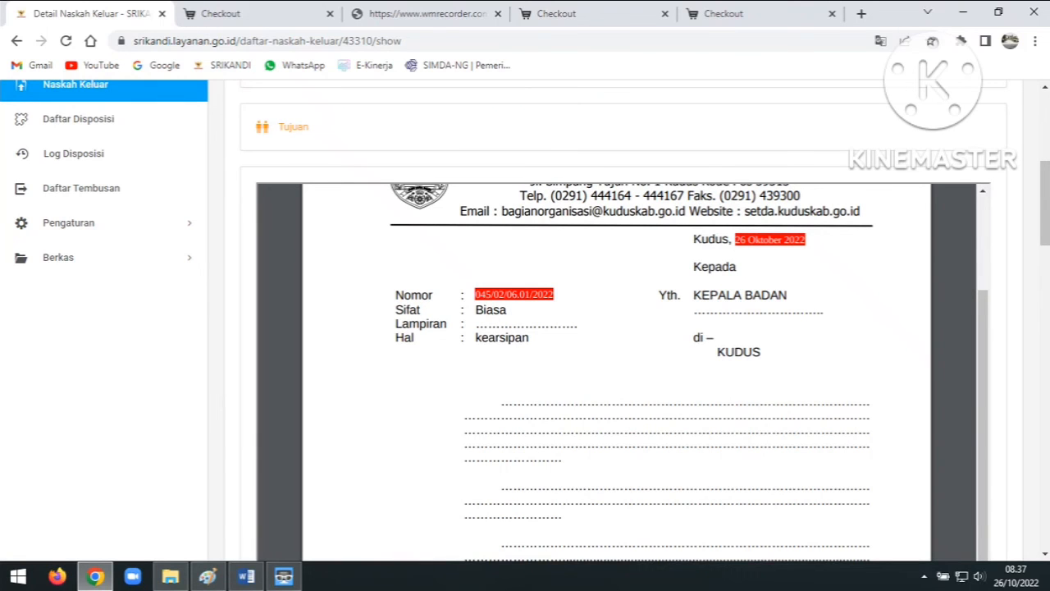
scroll(624, 320, "down", 3)
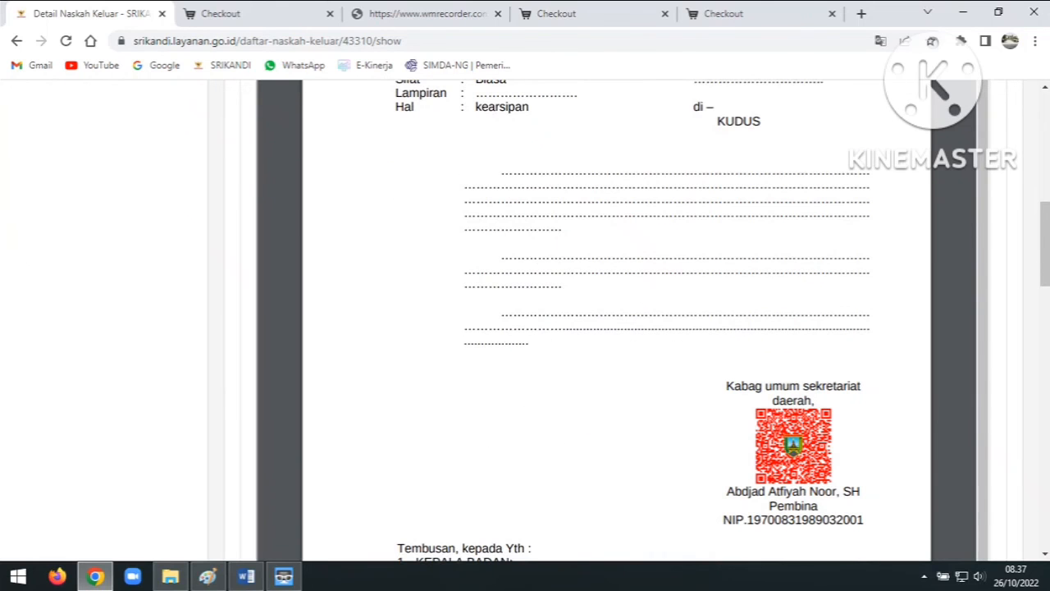
scroll(623, 320, "down", 1)
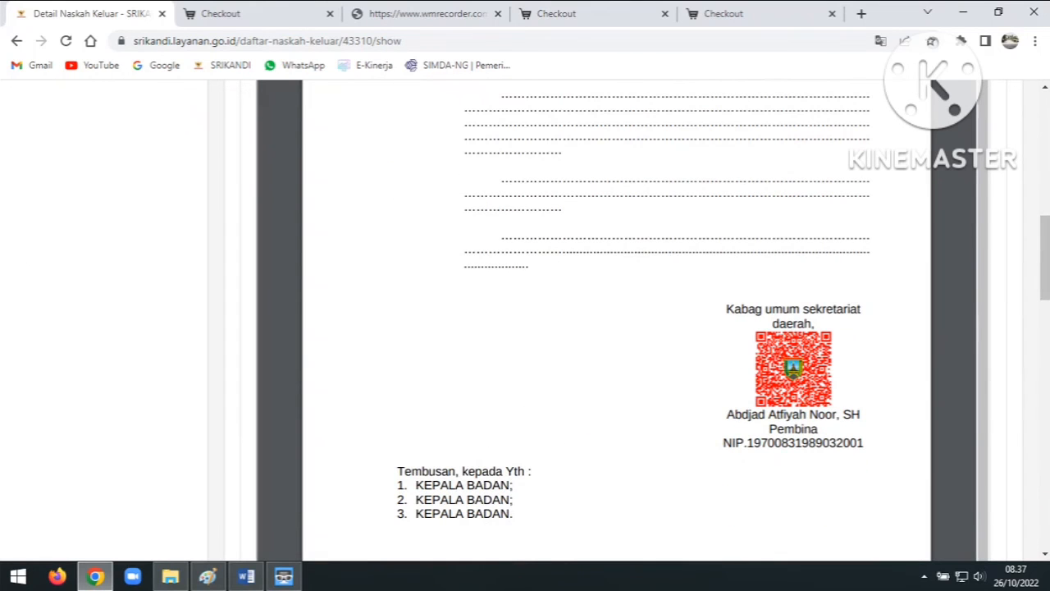
scroll(624, 320, "up", 2)
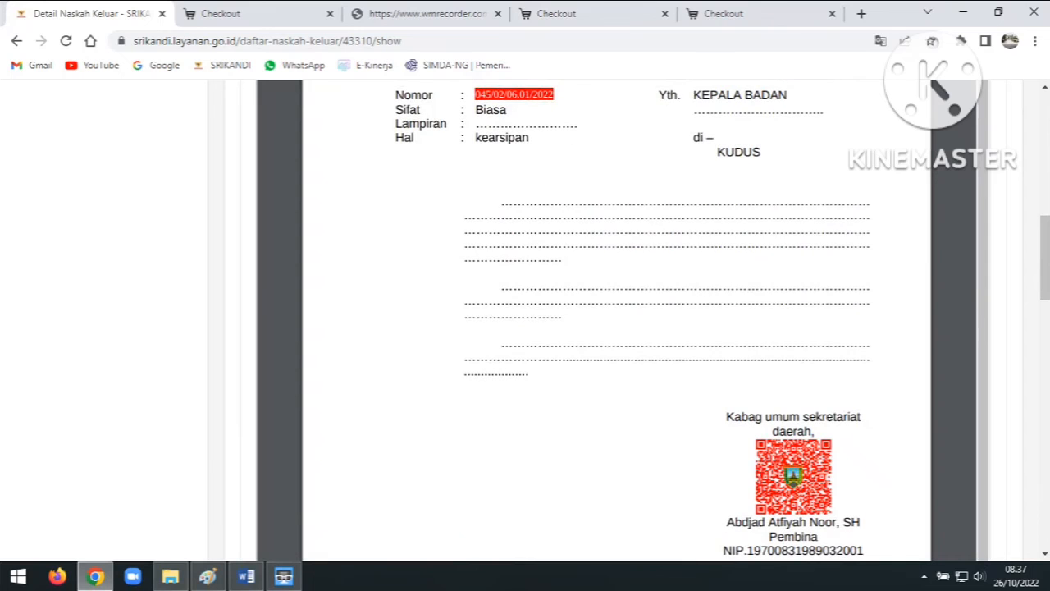
scroll(623, 320, "up", 5)
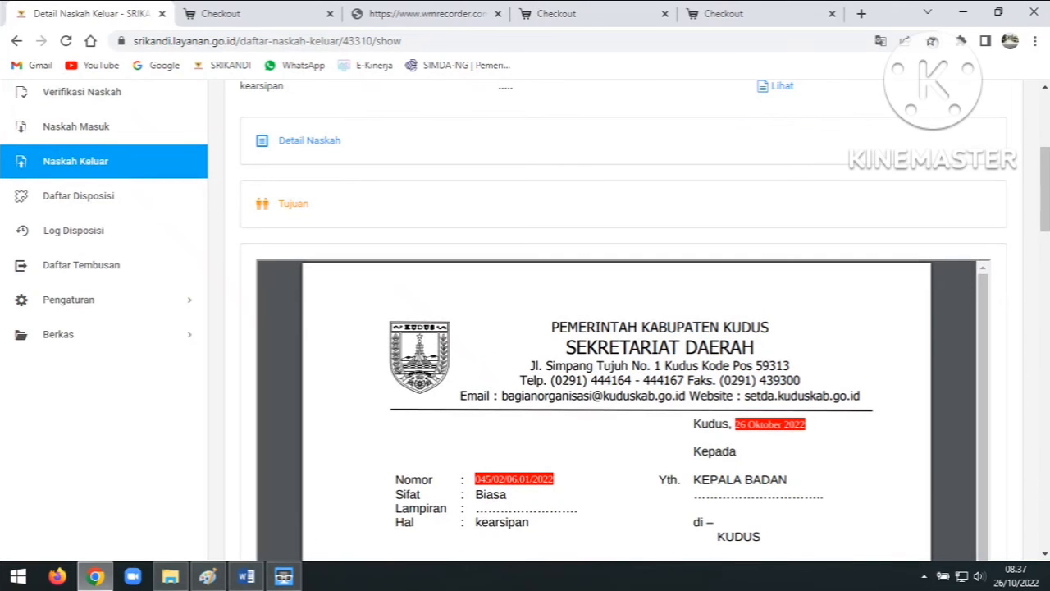
scroll(624, 319, "up", 2)
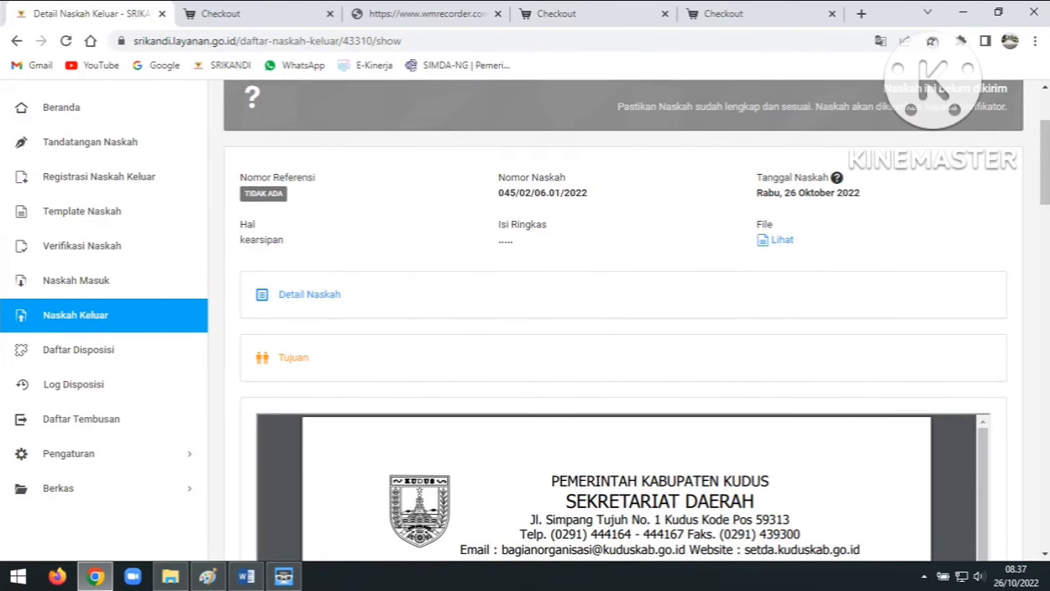
scroll(623, 320, "down", 2)
scroll(623, 320, "up", 4)
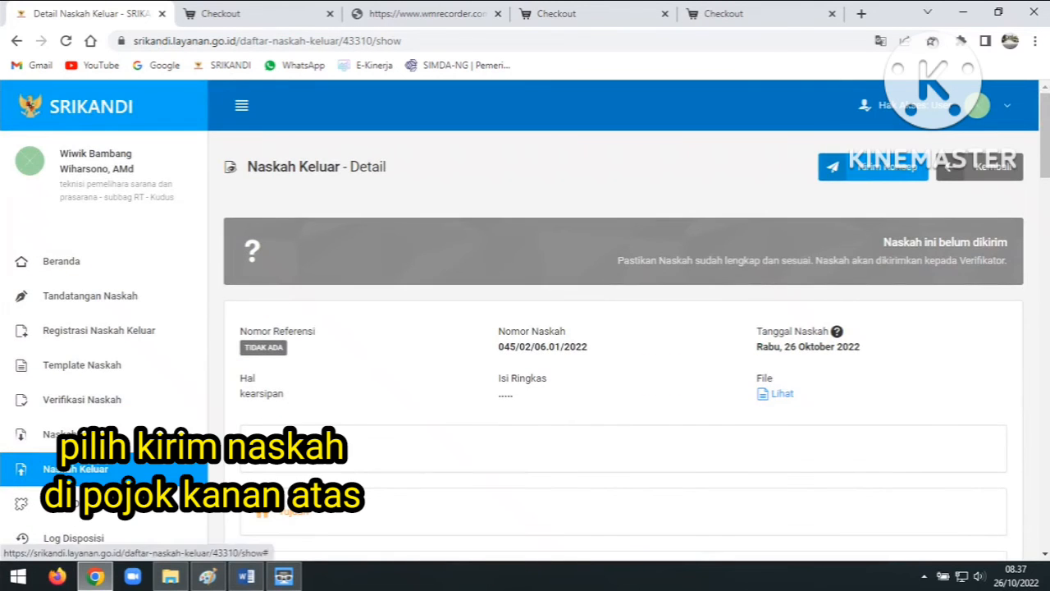
Send letter 045/02/06.01/2022 to its verifier, confirming with Ya, Kirim
left_click(872, 167)
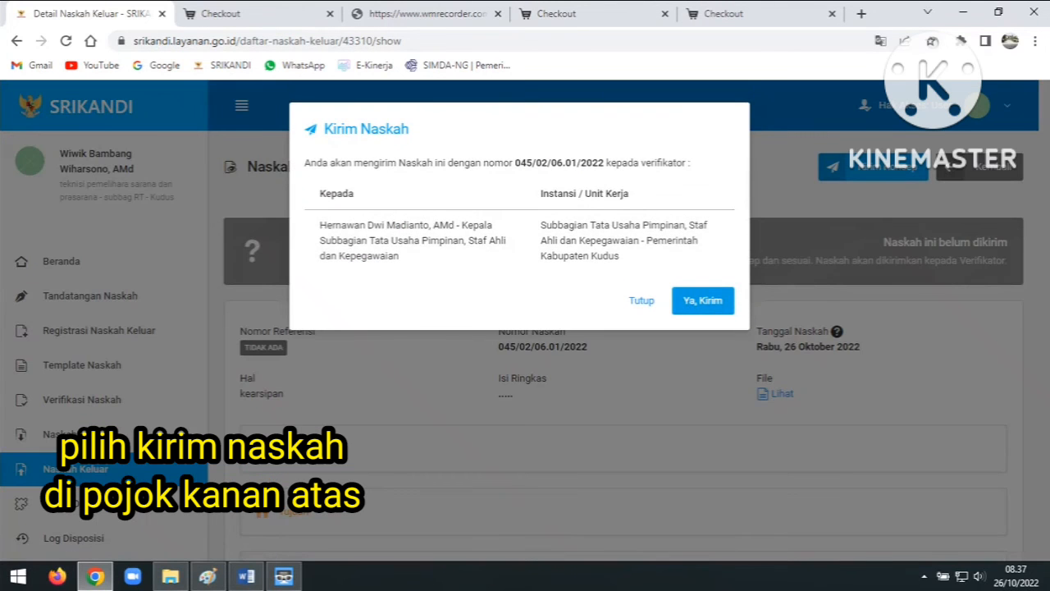
left_click(703, 300)
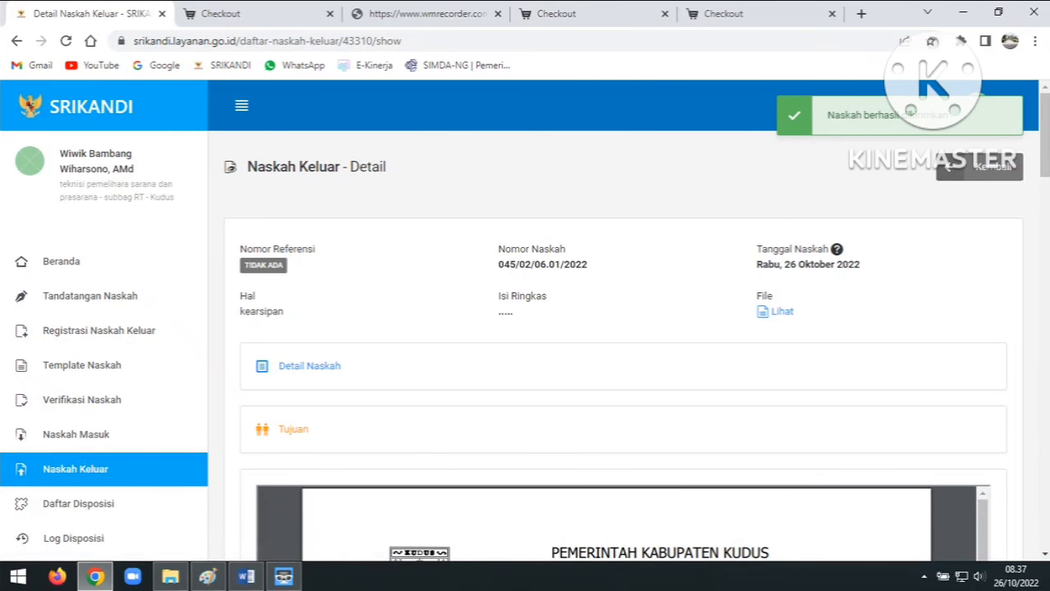
scroll(624, 319, "down", 15)
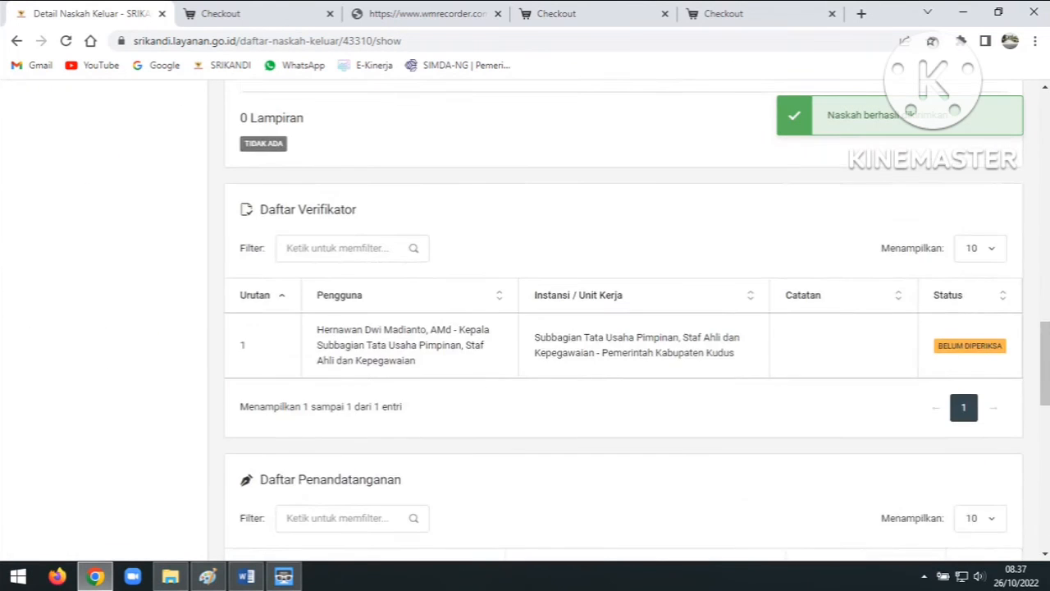
scroll(623, 320, "down", 4)
scroll(623, 320, "down", 5)
scroll(623, 320, "down", 2)
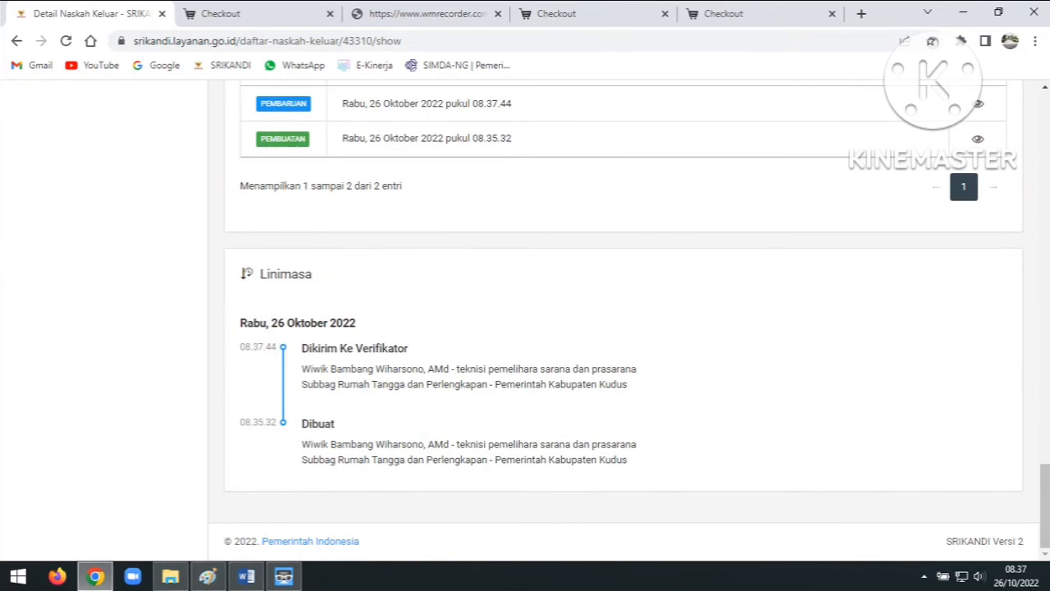
Check that the verifier status reads Belum Diperiksa and the timeline logs Dikirim Ke Verifikator
scroll(623, 320, "up", 5)
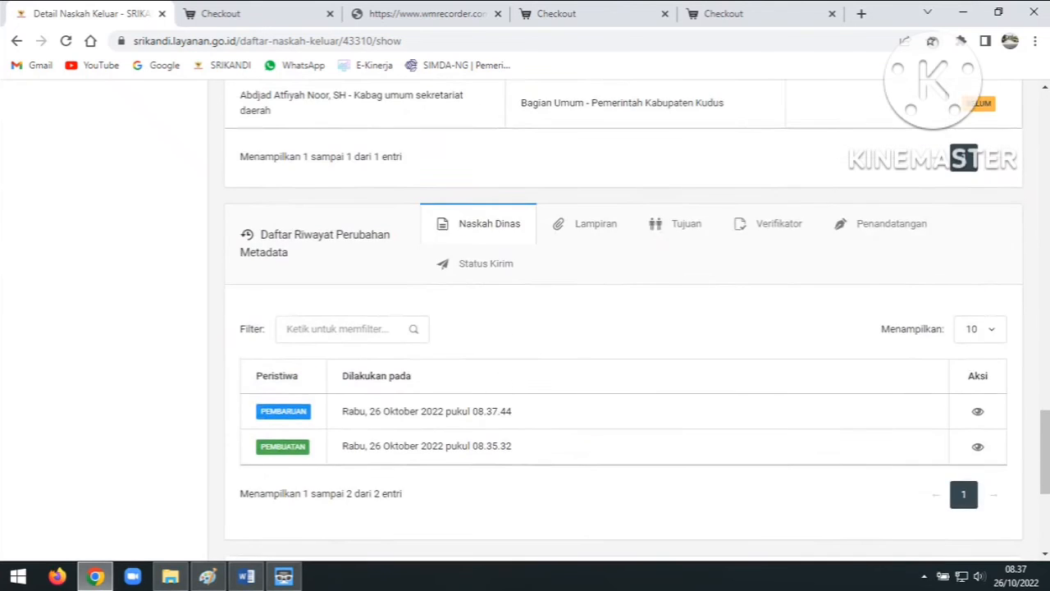
scroll(623, 320, "up", 3)
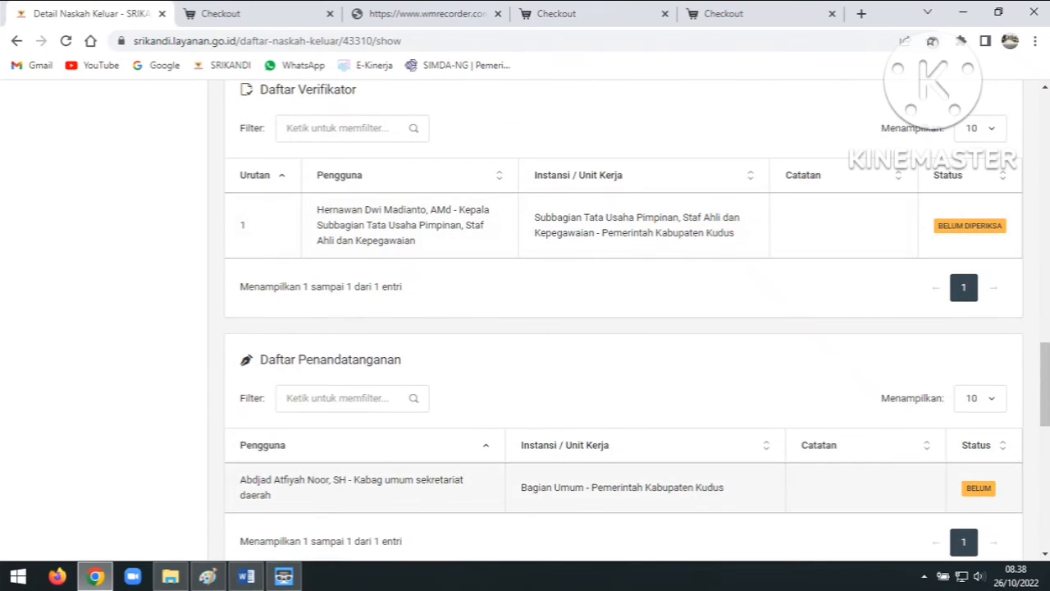
scroll(484, 377, "down", 3)
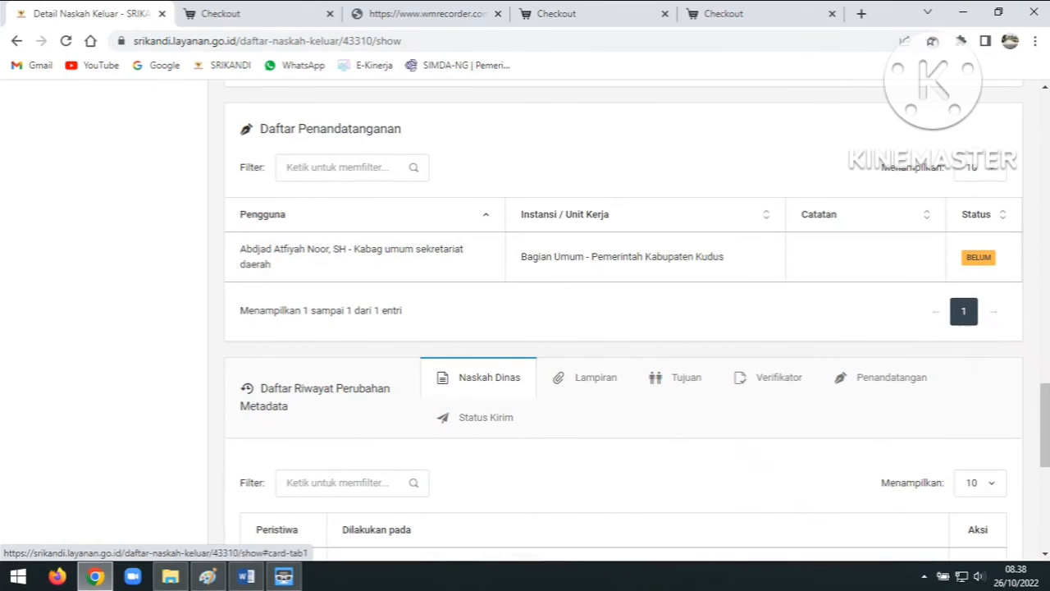
scroll(484, 377, "down", 3)
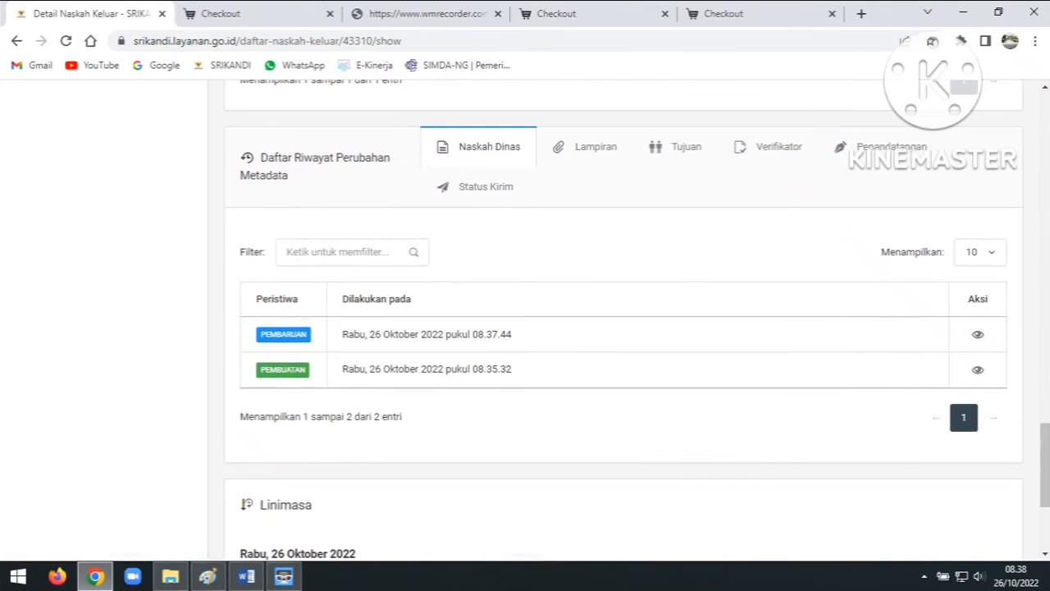
scroll(623, 320, "up", 9)
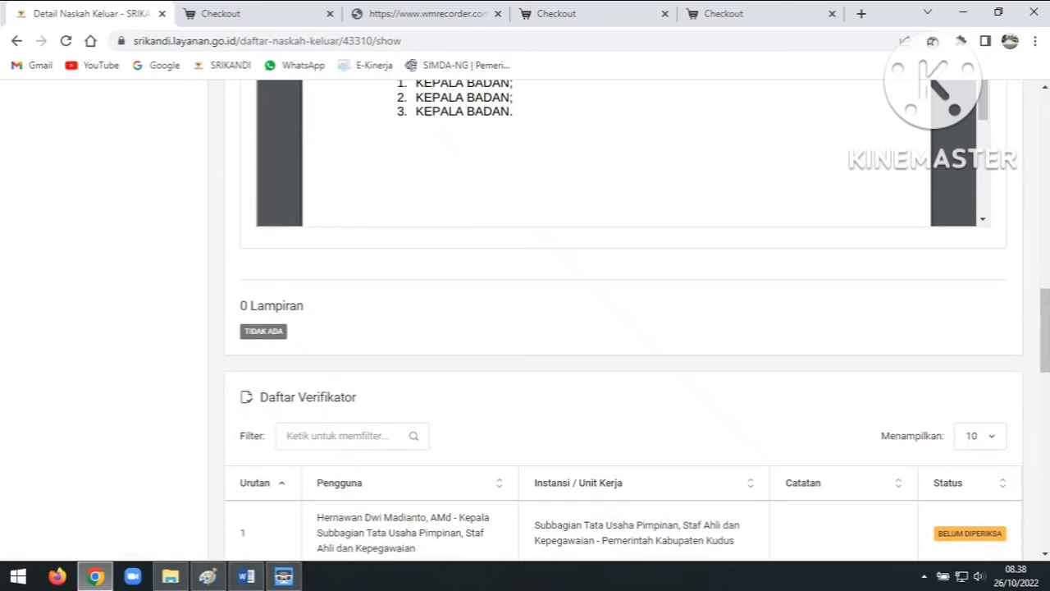
scroll(623, 320, "up", 10)
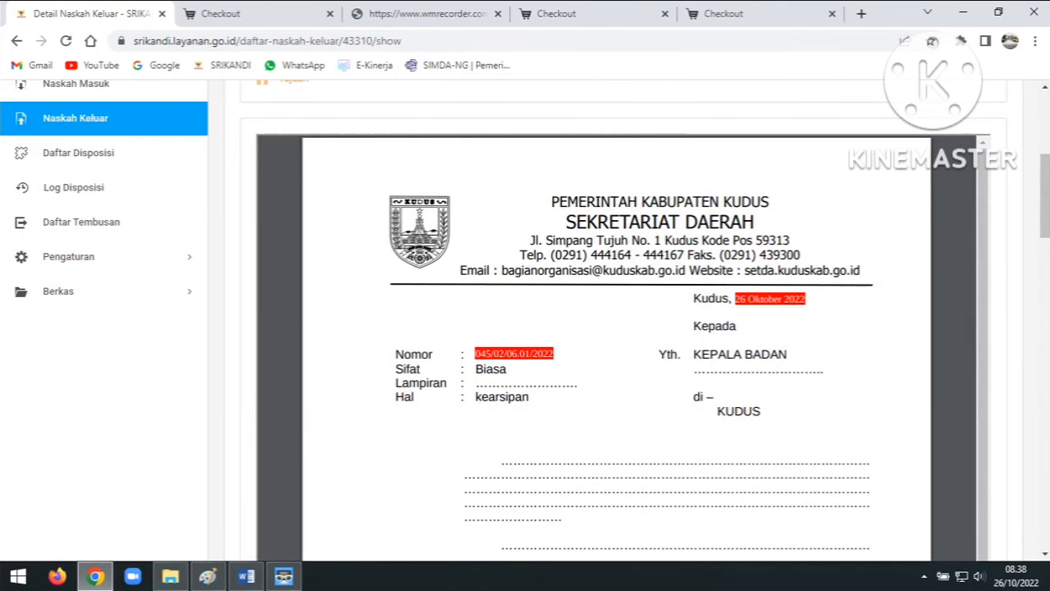
scroll(525, 315, "up", 5)
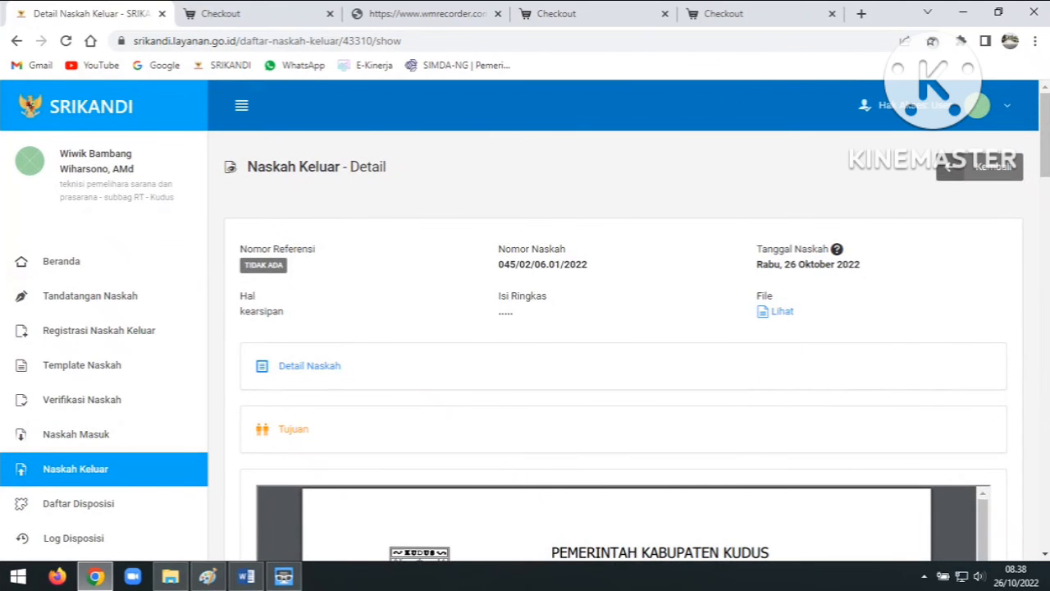
scroll(525, 314, "down", 10)
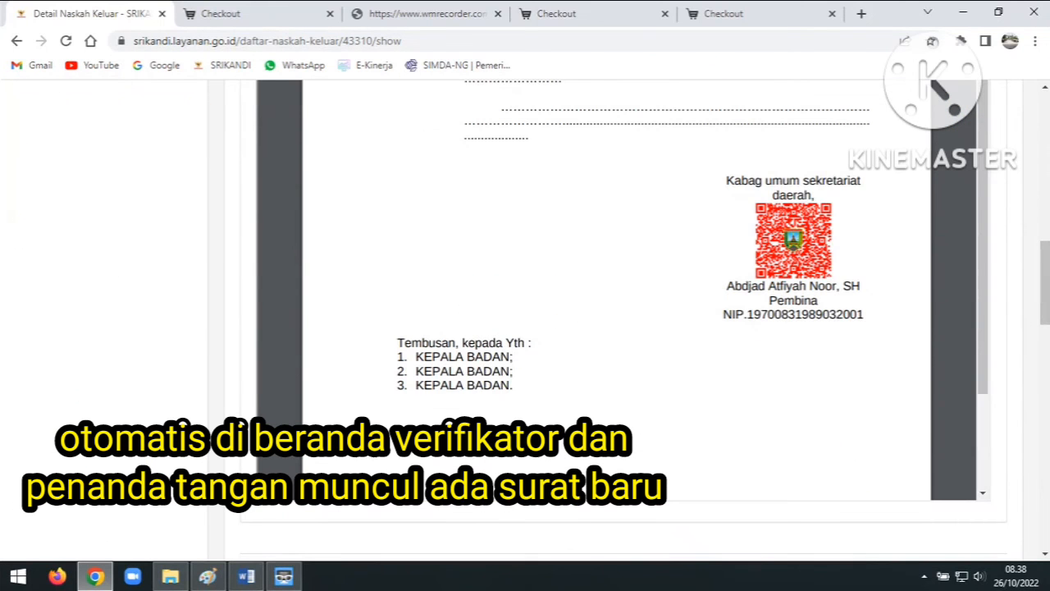
scroll(525, 314, "up", 5)
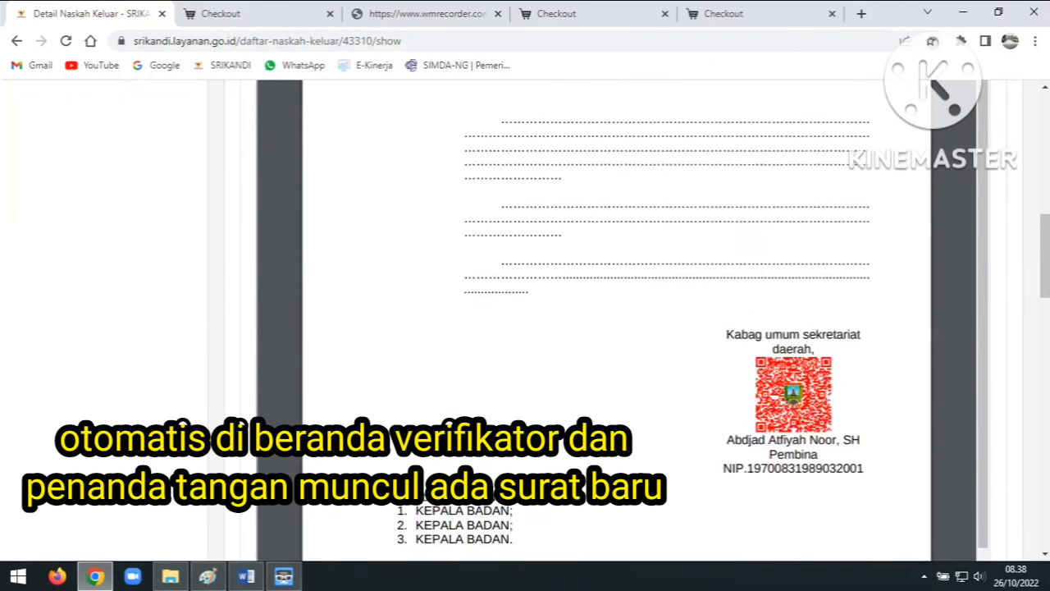
scroll(525, 314, "up", 5)
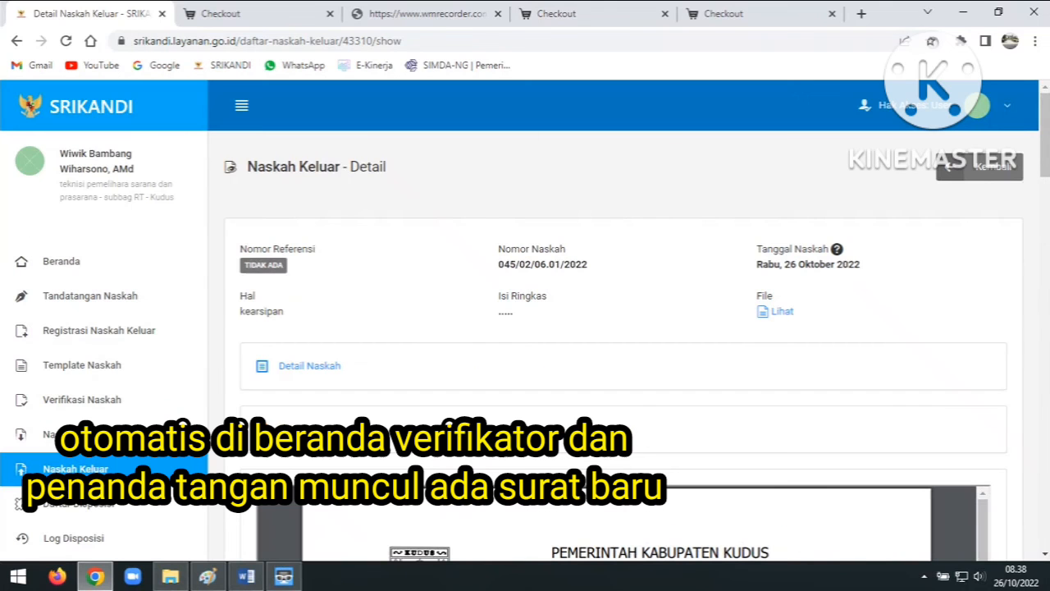